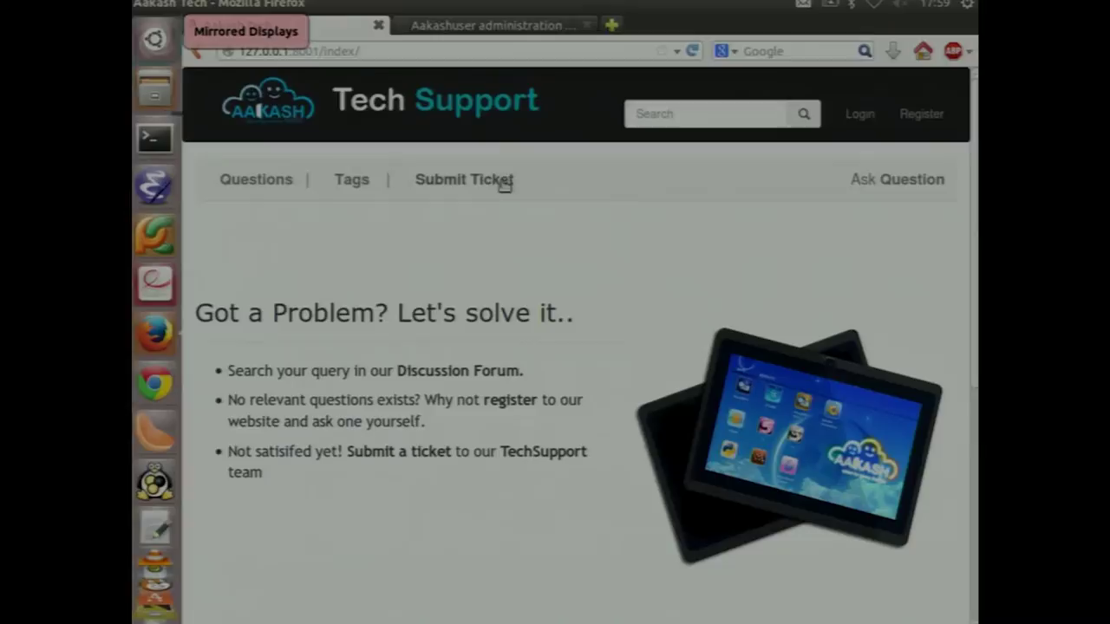
Try Submit Ticket, return to the home page and open the Register page
left_click(499, 180)
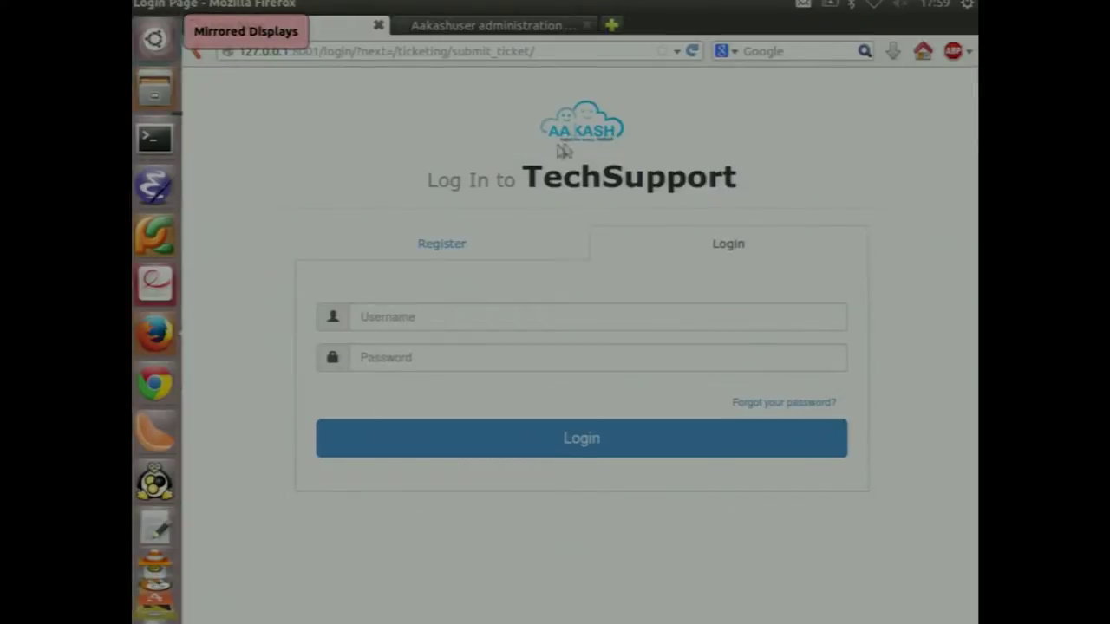
left_click(571, 143)
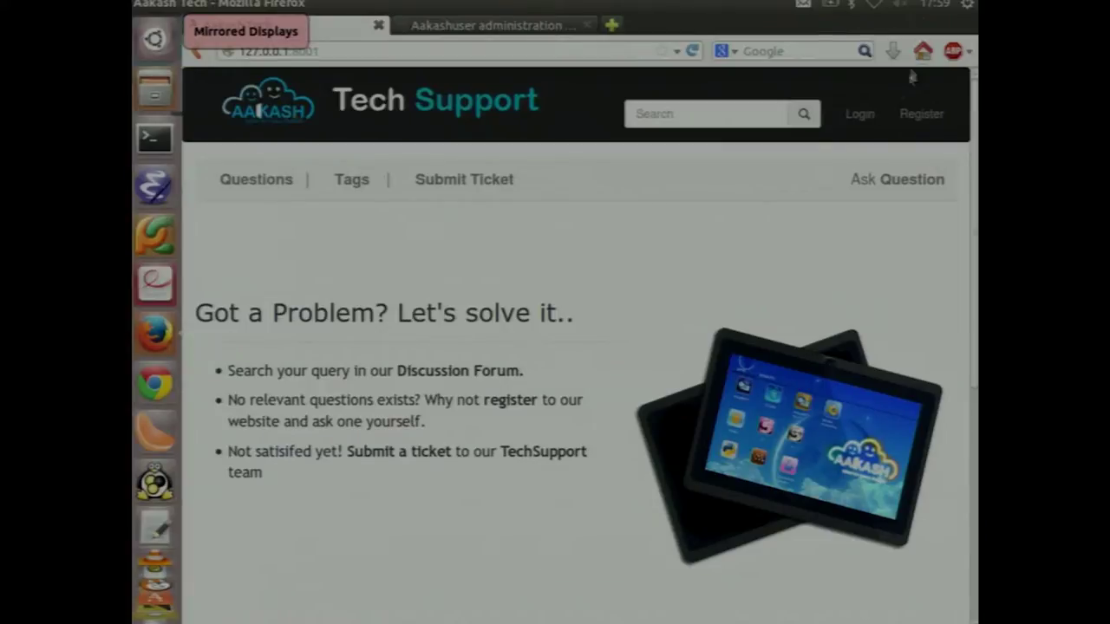
left_click(921, 114)
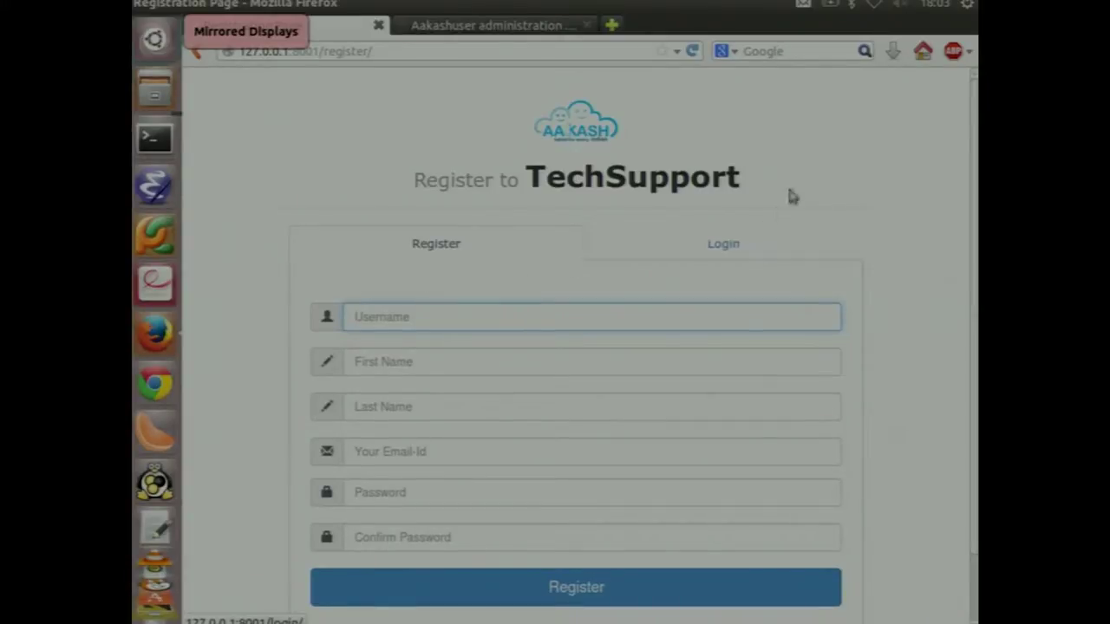
Log in on the Login tab with the user's username and password, dismissing the password prompt
left_click(737, 247)
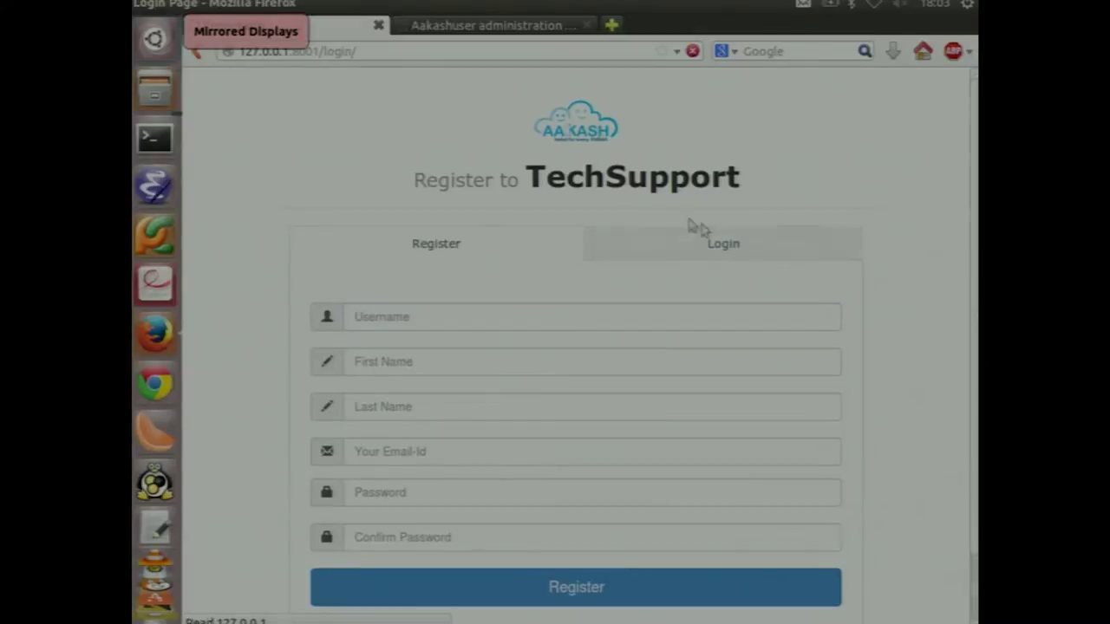
left_click(446, 315)
type("abnth27")
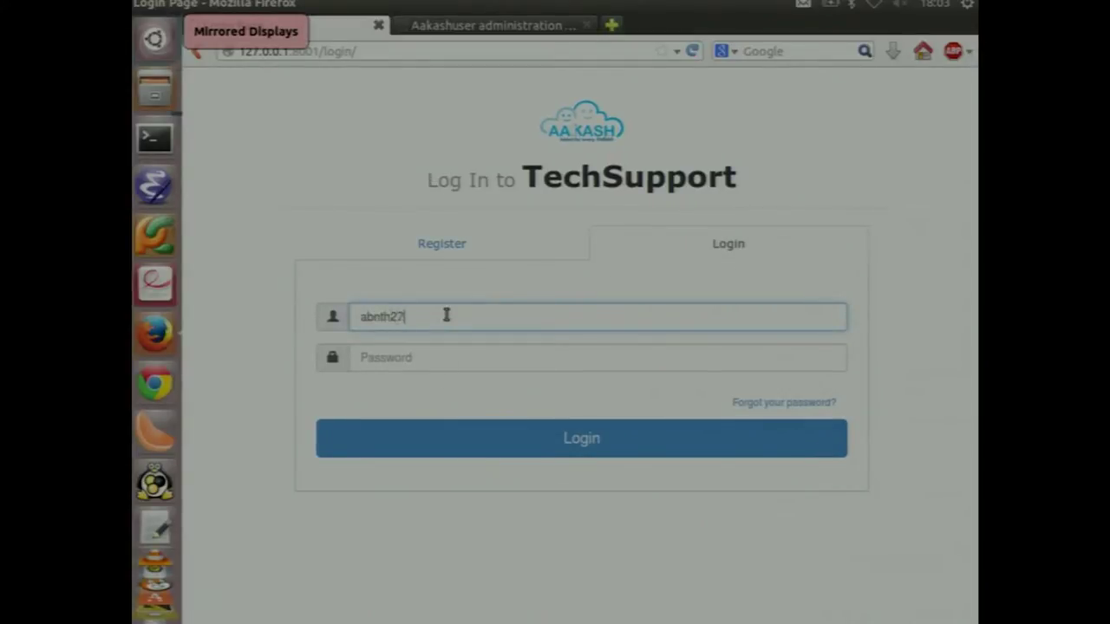
key("Tab")
type("*******")
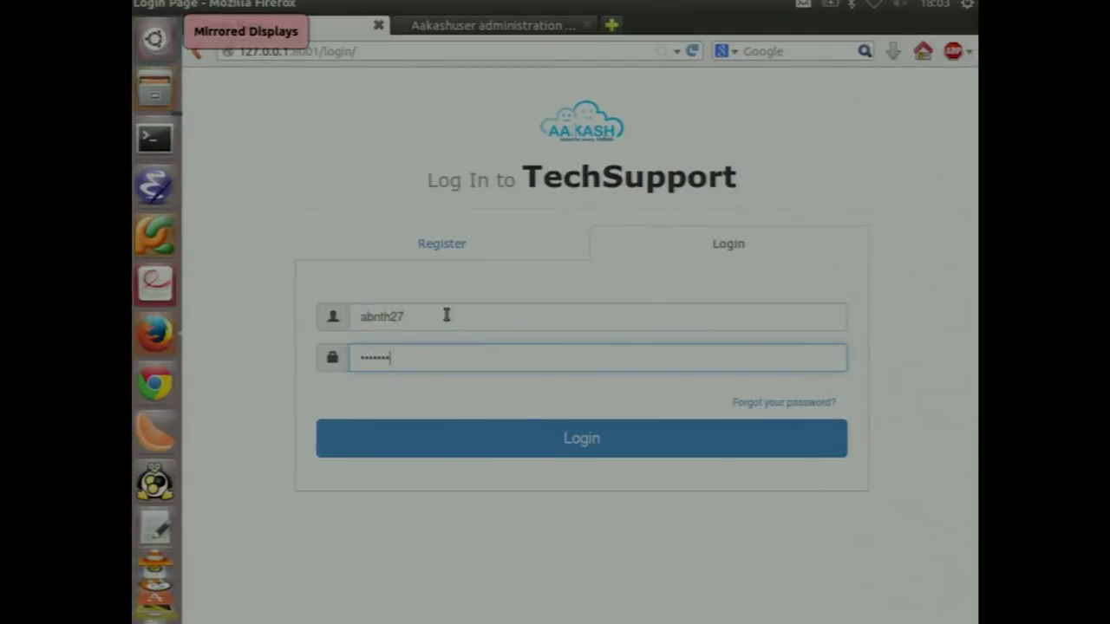
key("Return")
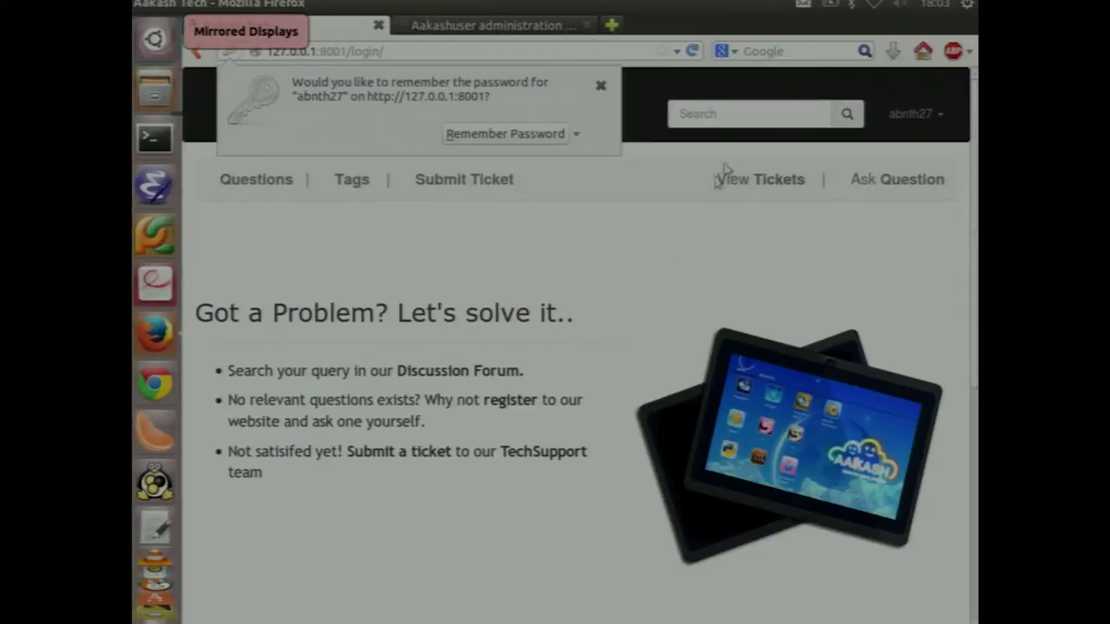
left_click(939, 117)
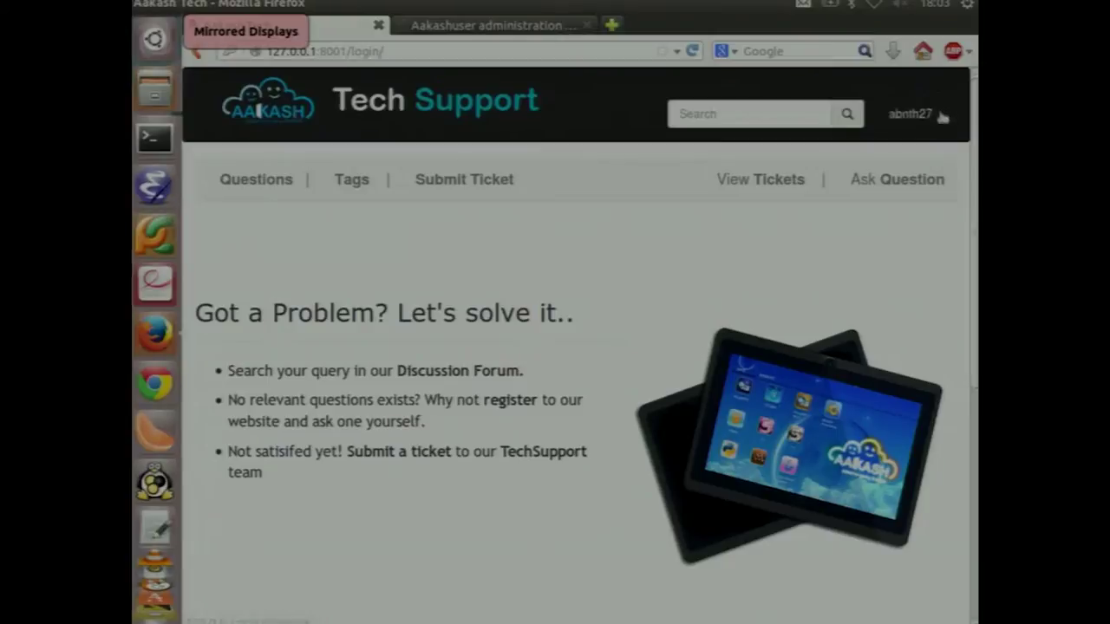
Upvote the question 'Some simple query?' to 2 votes
left_click(943, 125)
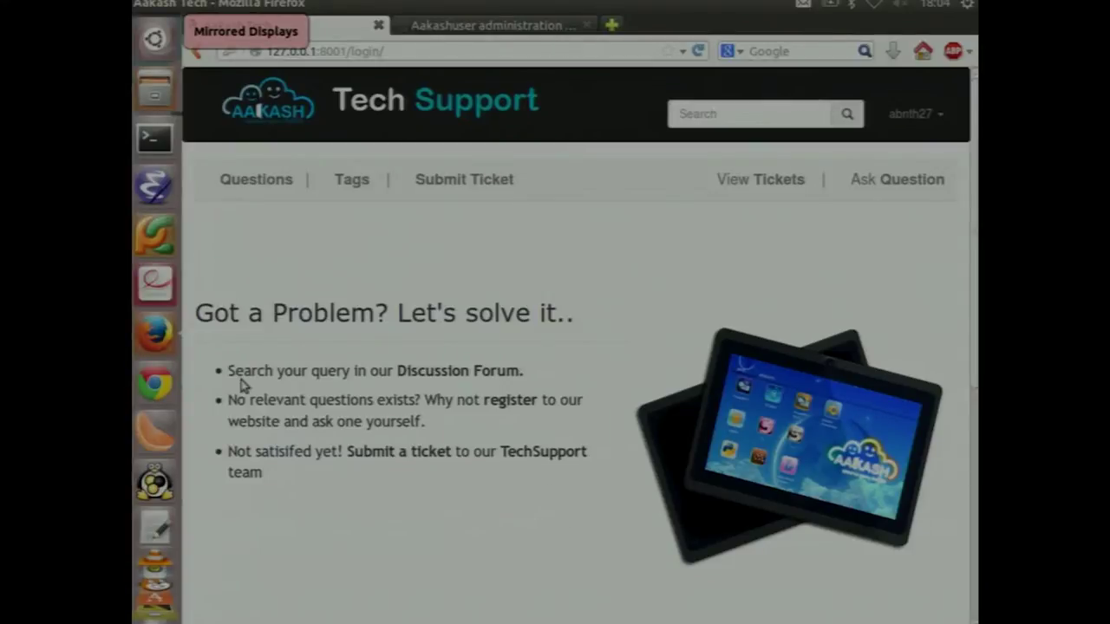
left_click(270, 185)
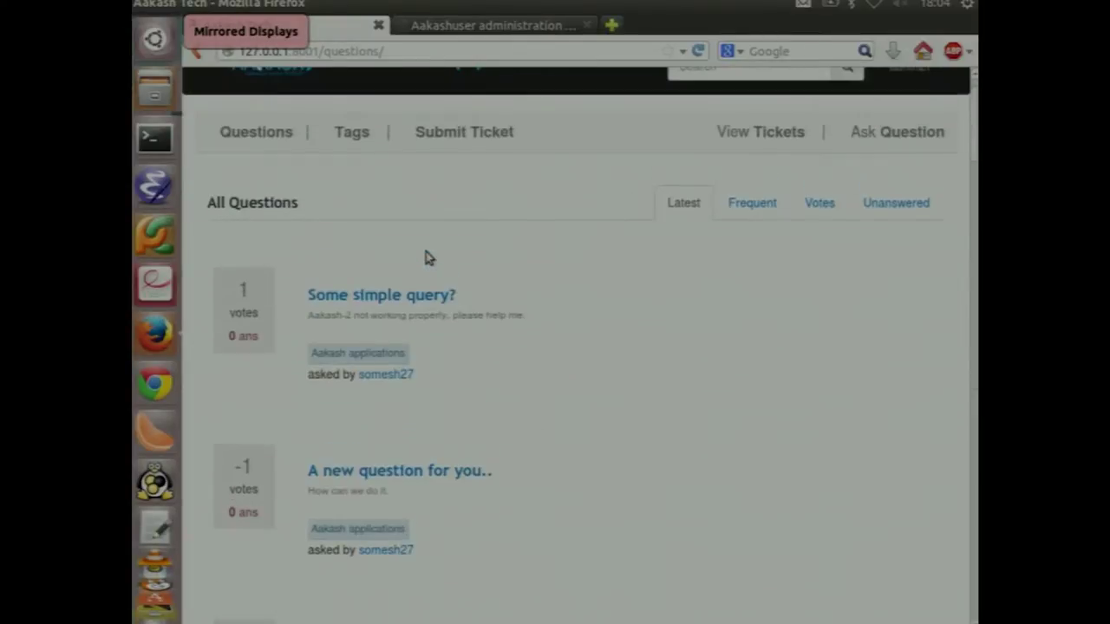
left_click(424, 300)
scroll(586, 355, "down", 2)
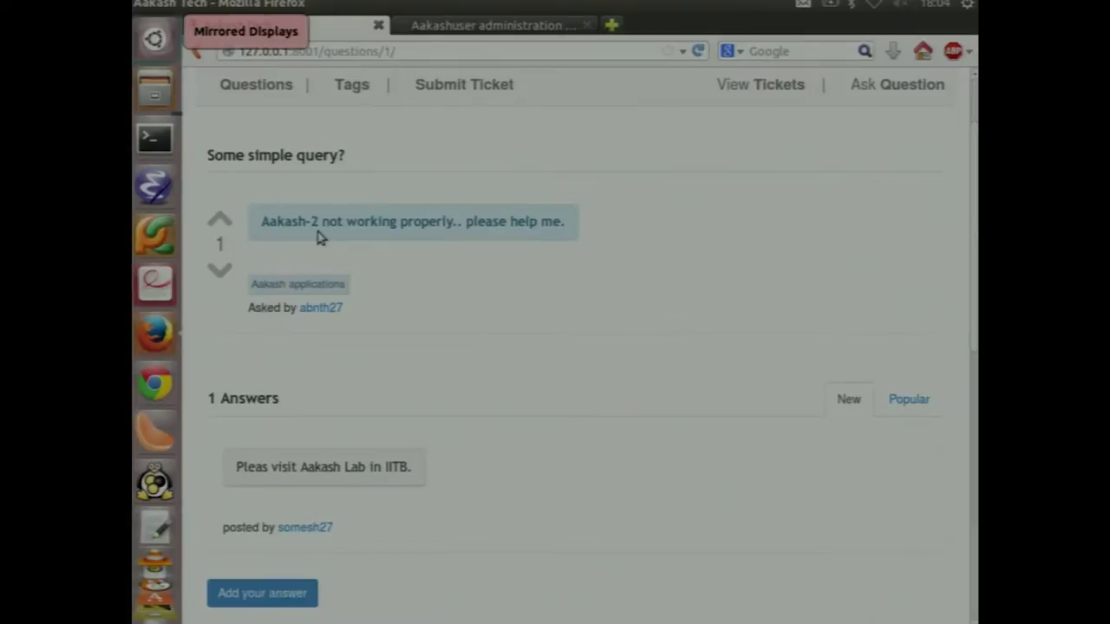
left_click(220, 220)
scroll(279, 238, "up", 2)
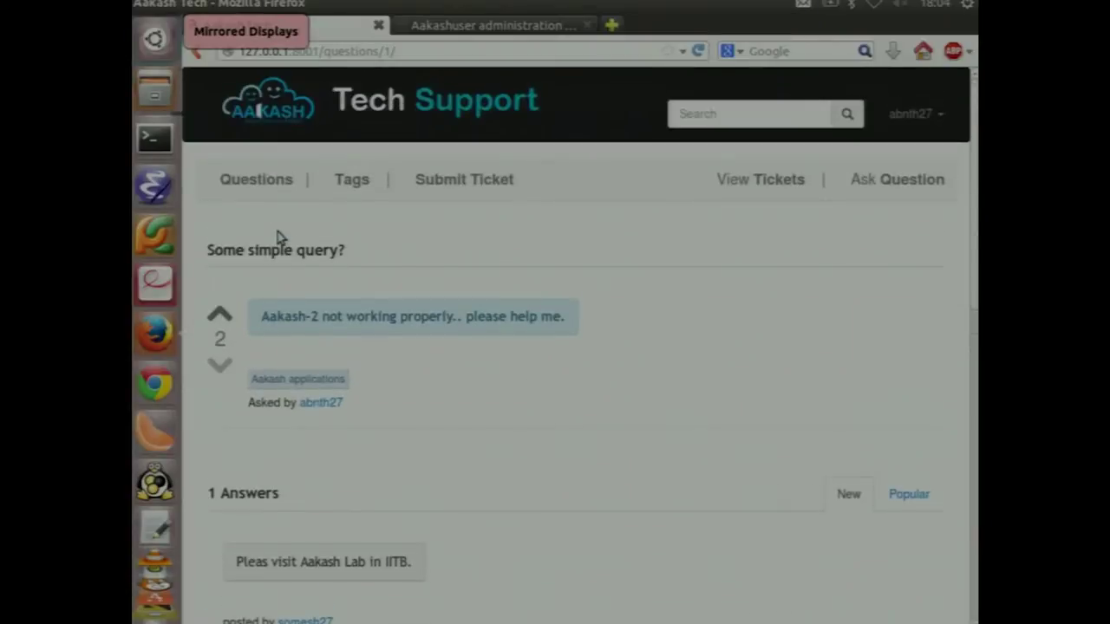
Browse Latest, Frequent and Unanswered lists, then open 'How to use Blender Animations?'
left_click(235, 181)
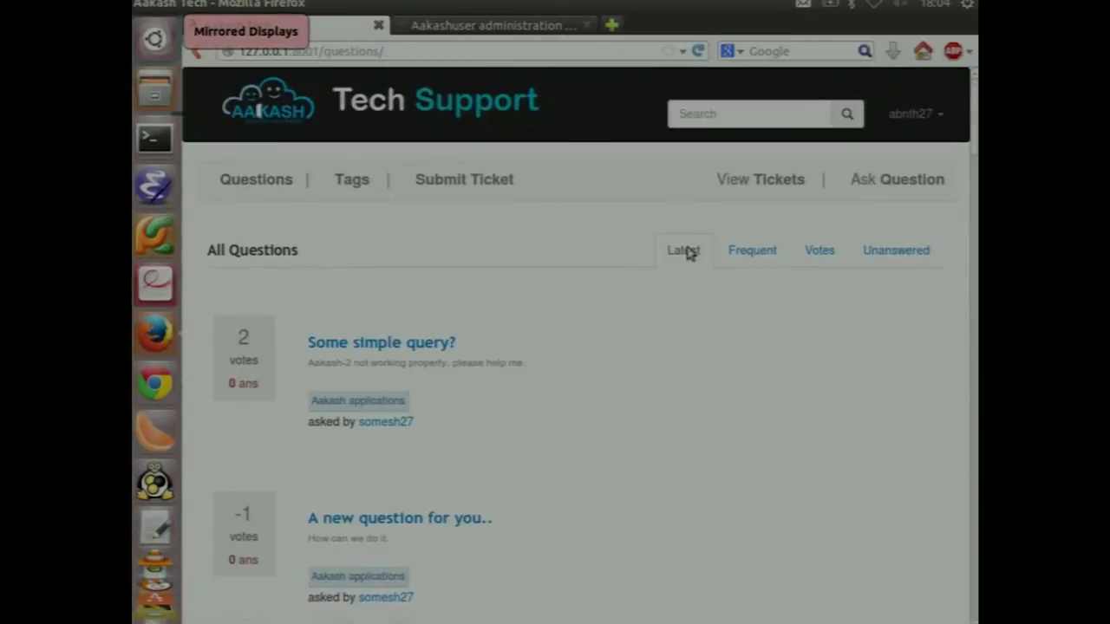
left_click(685, 250)
left_click(750, 250)
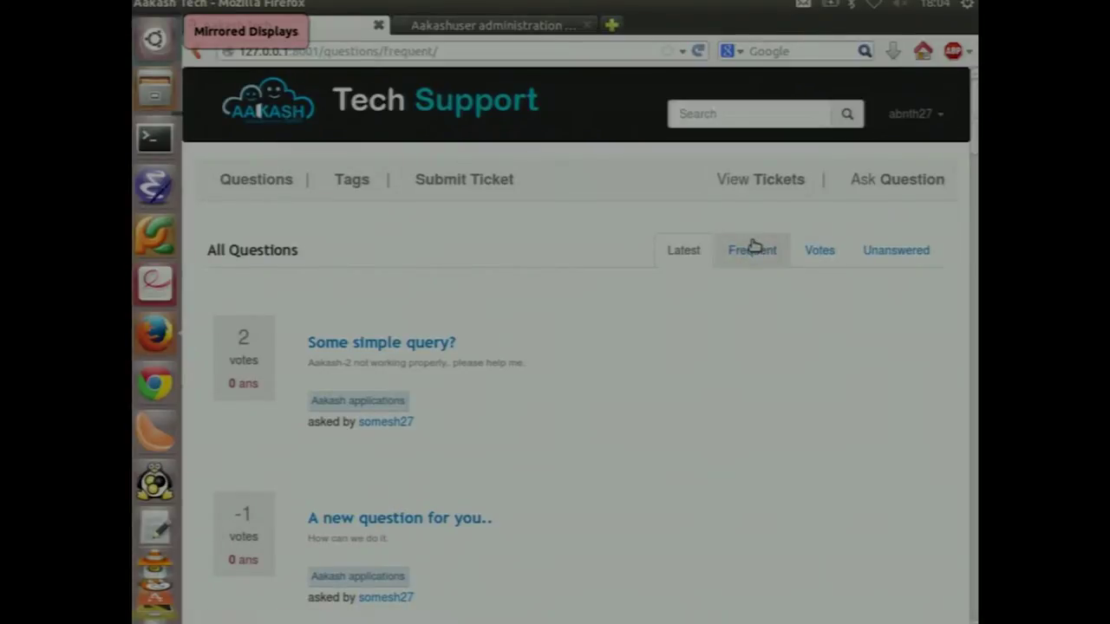
left_click(927, 254)
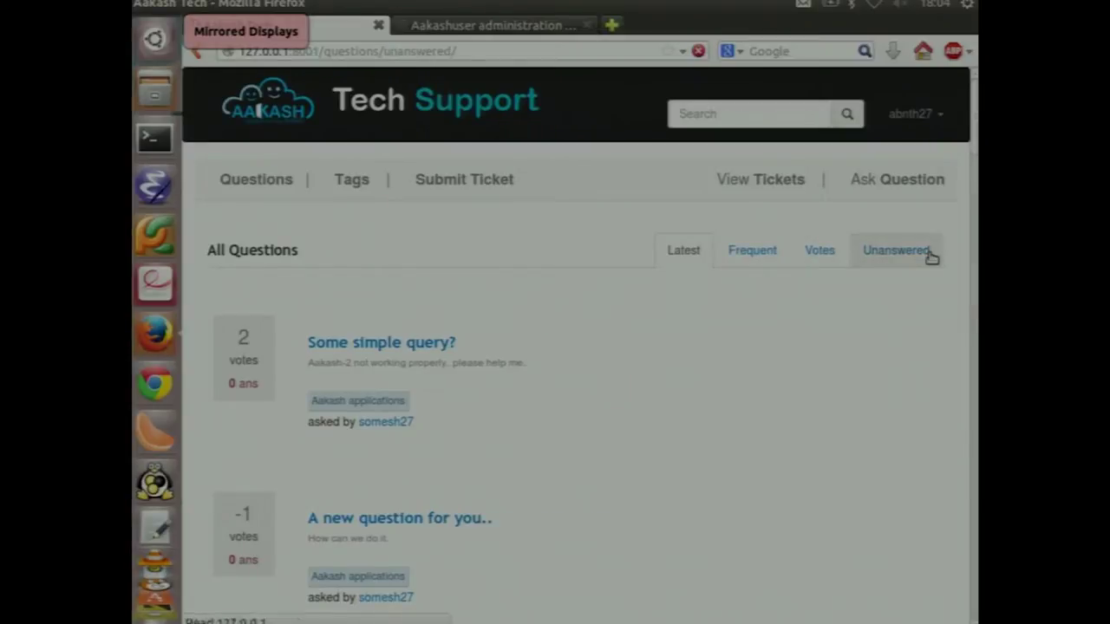
scroll(930, 256, "down", 4)
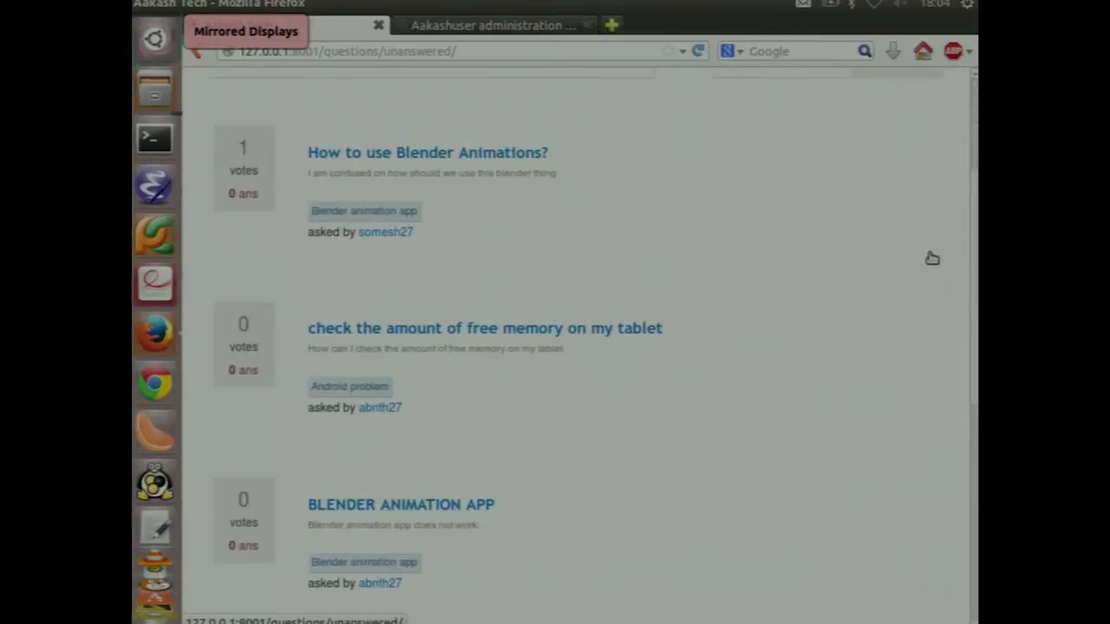
left_click(515, 158)
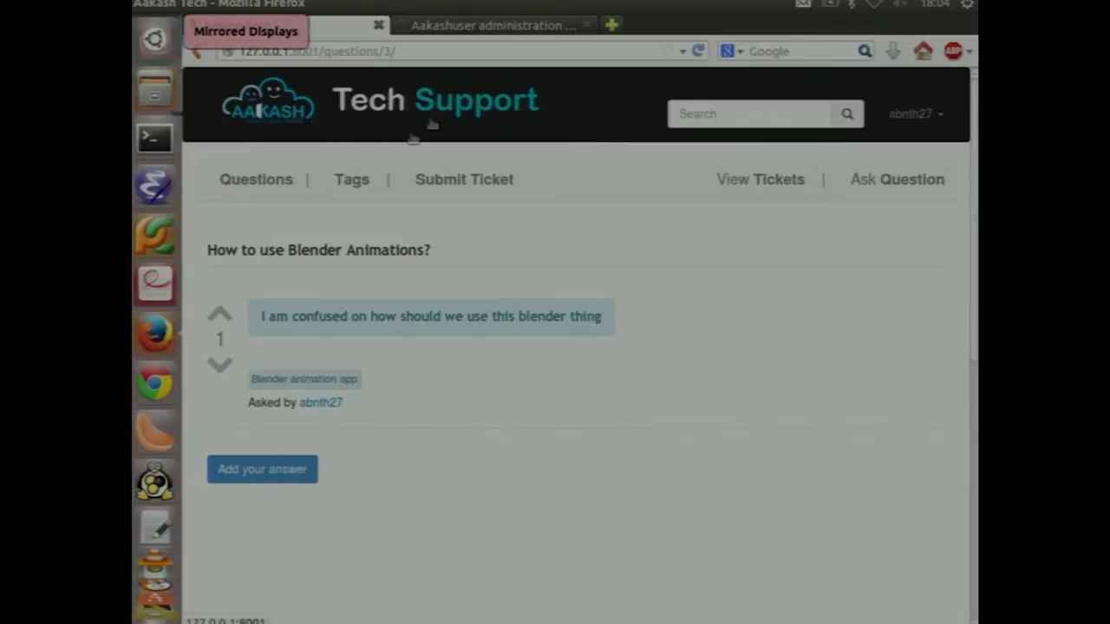
Browse the page listing all tags
left_click(361, 177)
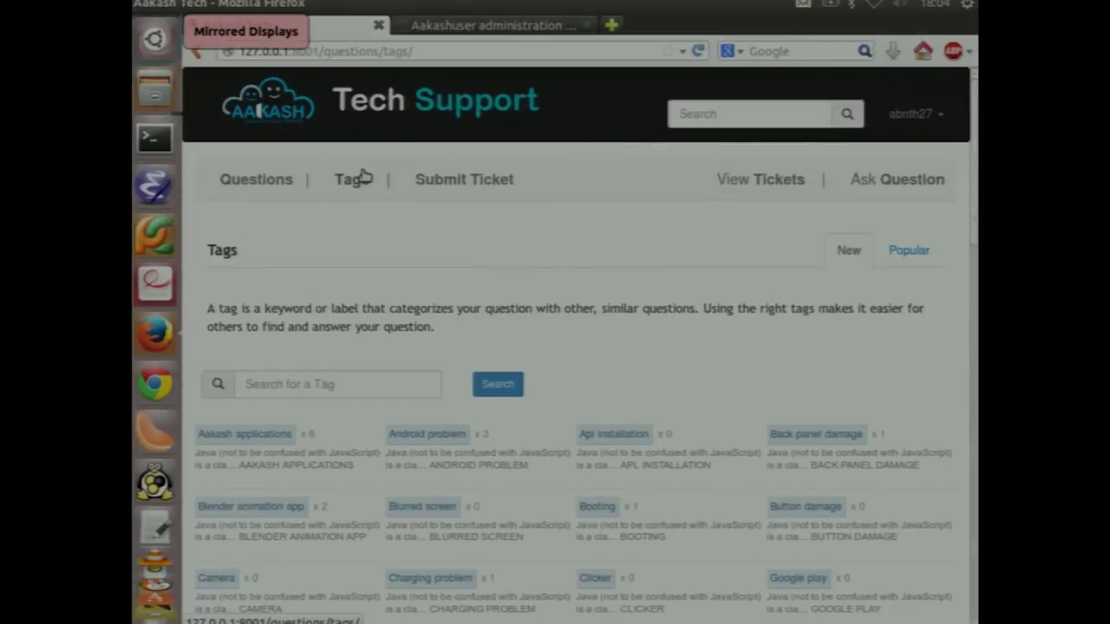
scroll(362, 176, "down", 1)
scroll(362, 176, "up", 1)
scroll(362, 176, "down", 3)
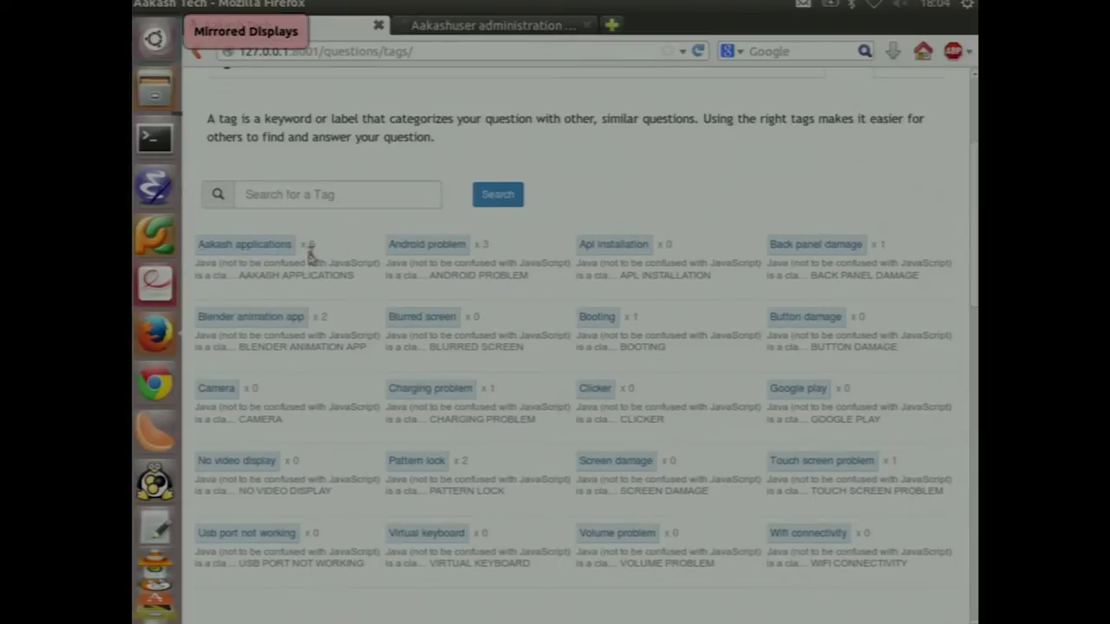
List and scroll through the questions tagged Aakash applications, then show the account menu
left_click(264, 245)
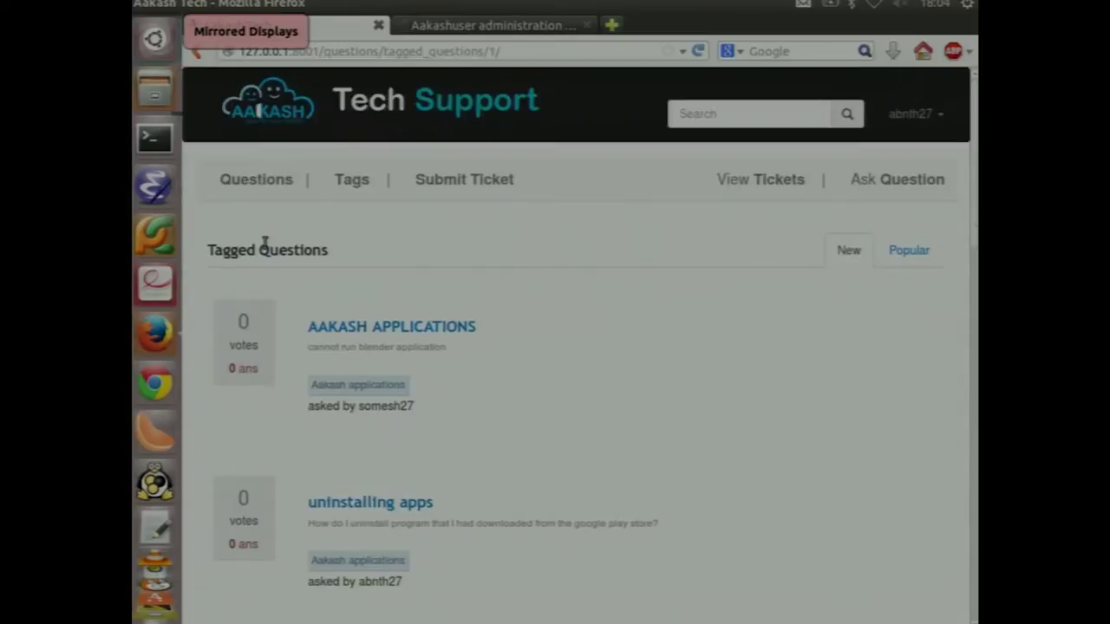
scroll(546, 258, "down", 3)
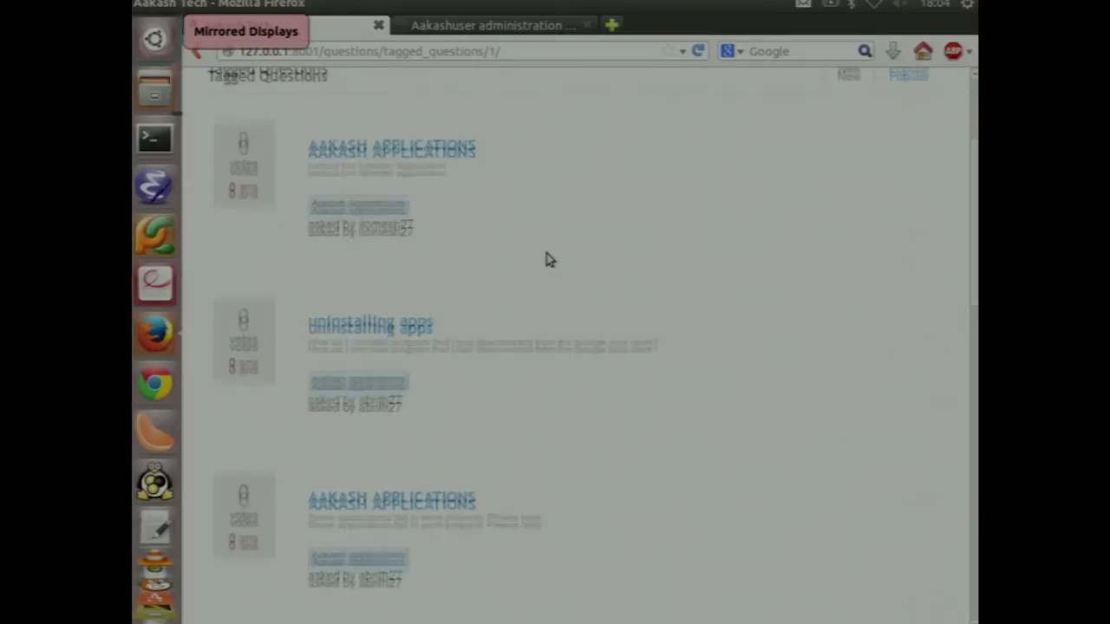
scroll(514, 235, "up", 1)
scroll(513, 298, "down", 3)
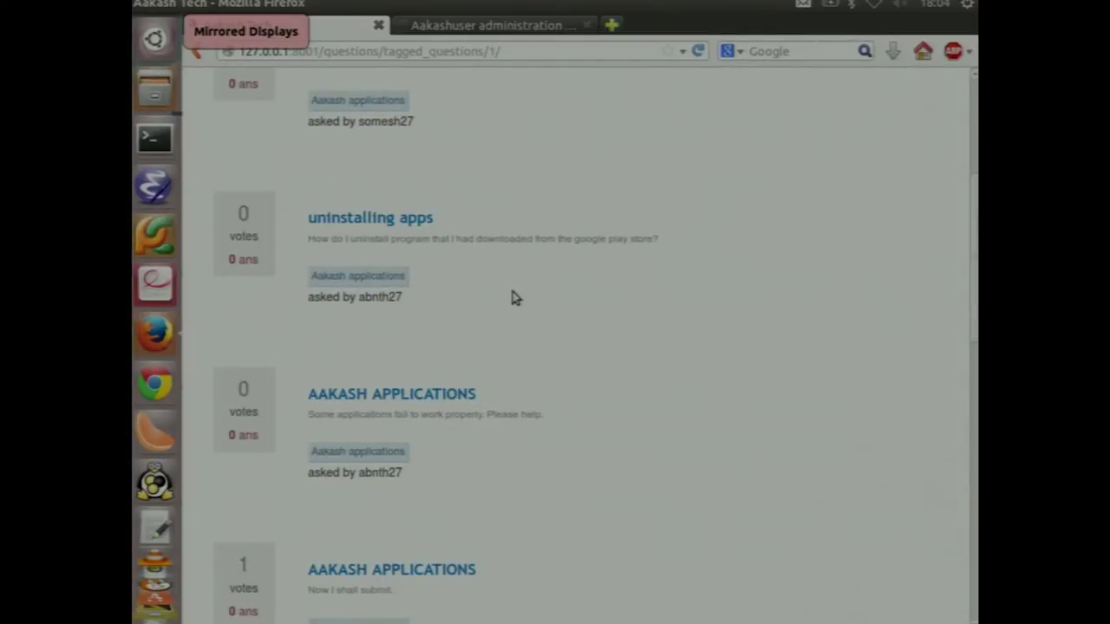
scroll(512, 297, "up", 1)
scroll(512, 297, "down", 1)
scroll(512, 298, "up", 1)
scroll(514, 297, "down", 1)
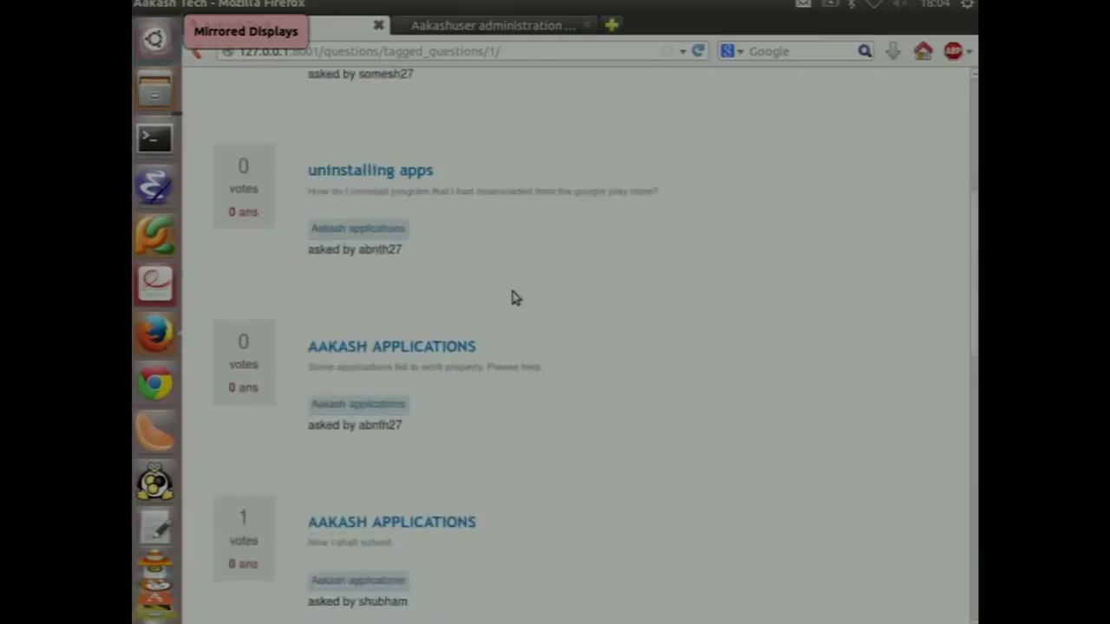
scroll(515, 297, "up", 5)
left_click(926, 117)
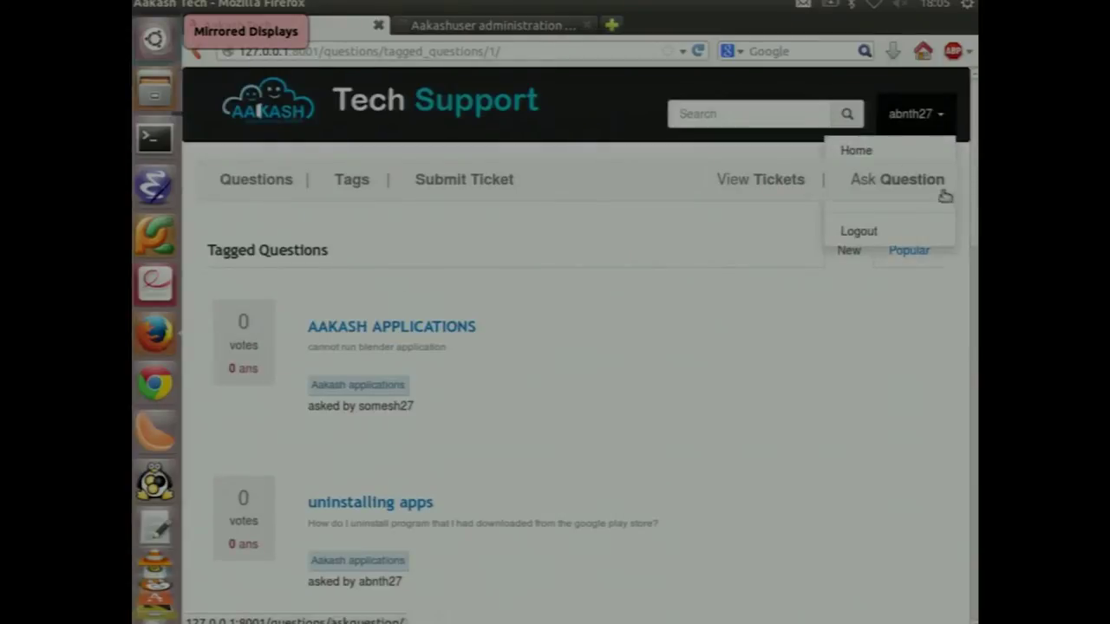
Go to the profile update page and run a site-wide search for 'some'
left_click(912, 209)
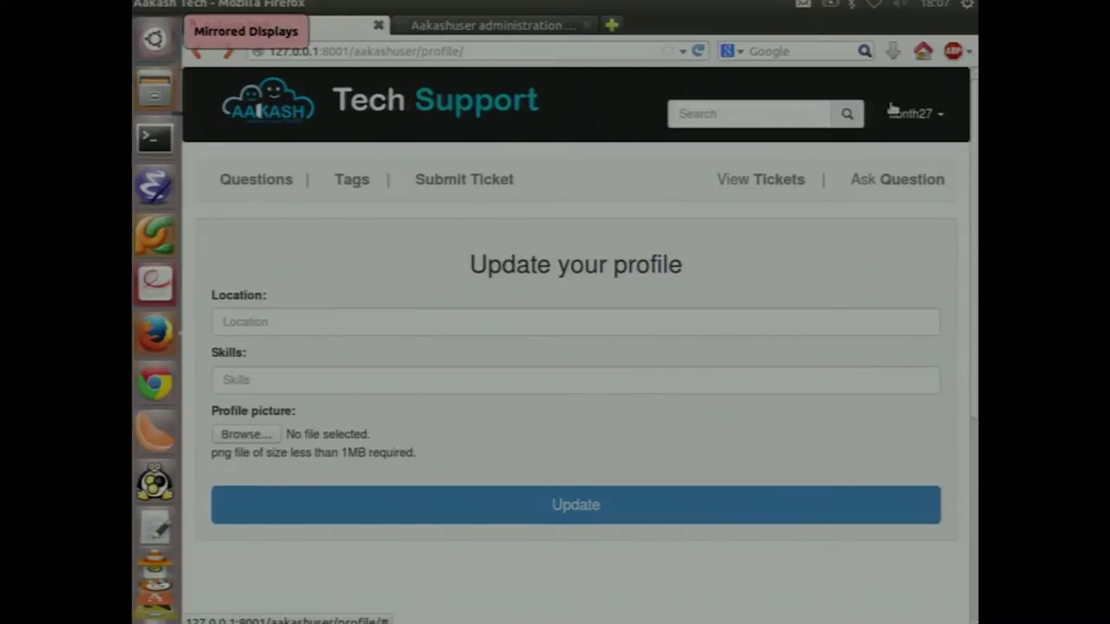
left_click(708, 112)
type("some")
key("Return")
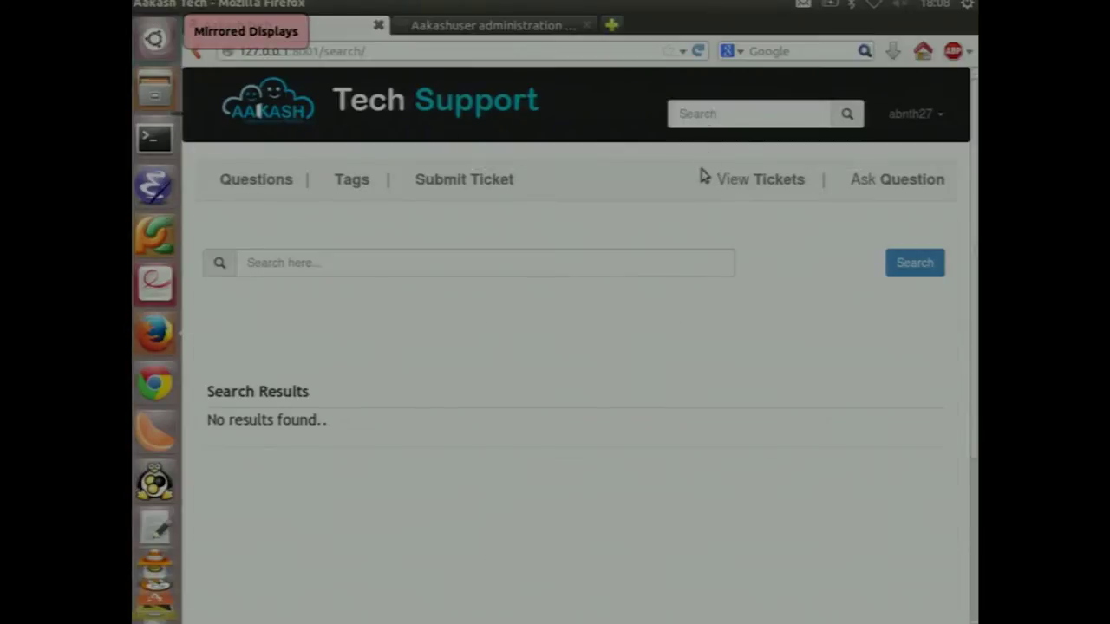
Search the forum questions for 'android', finding 'Aakash tablet fails to boot.'
left_click(646, 262)
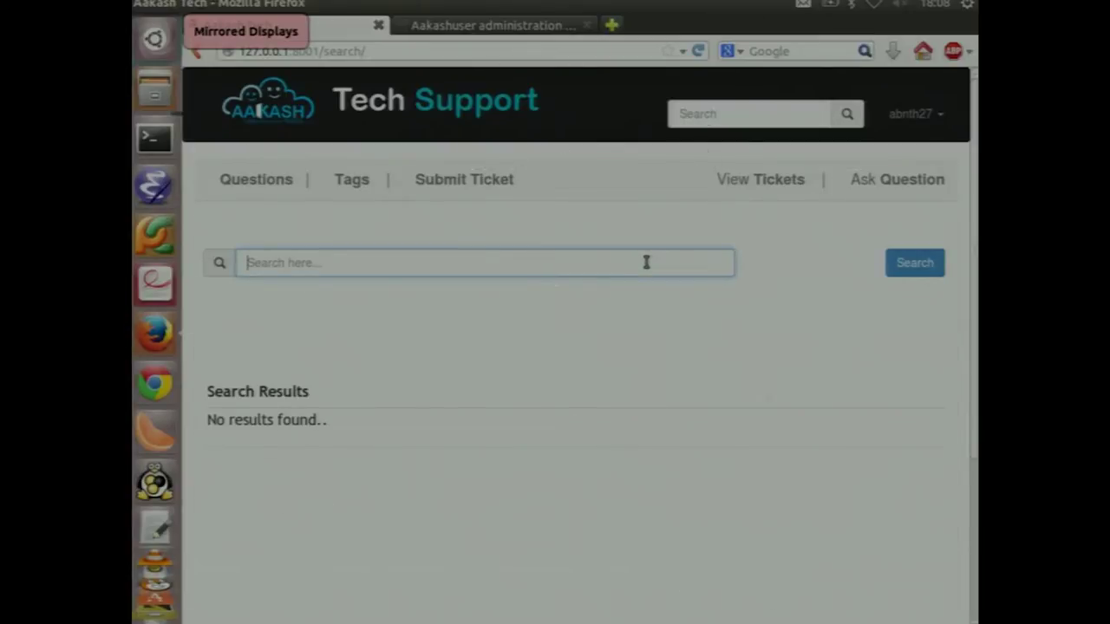
type("andro")
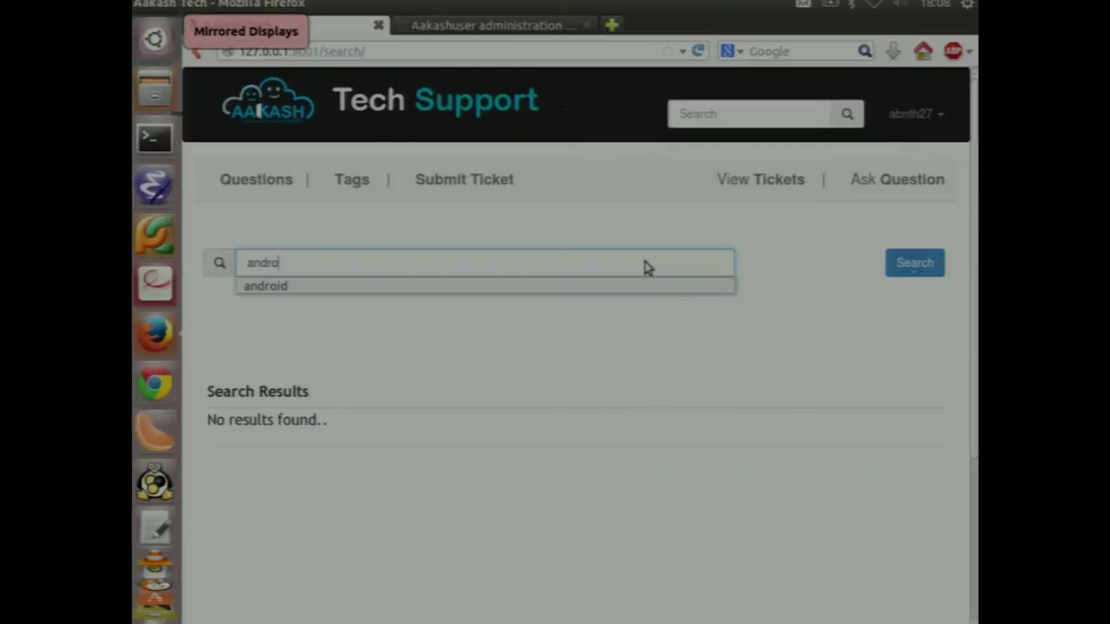
type("id")
key("Return")
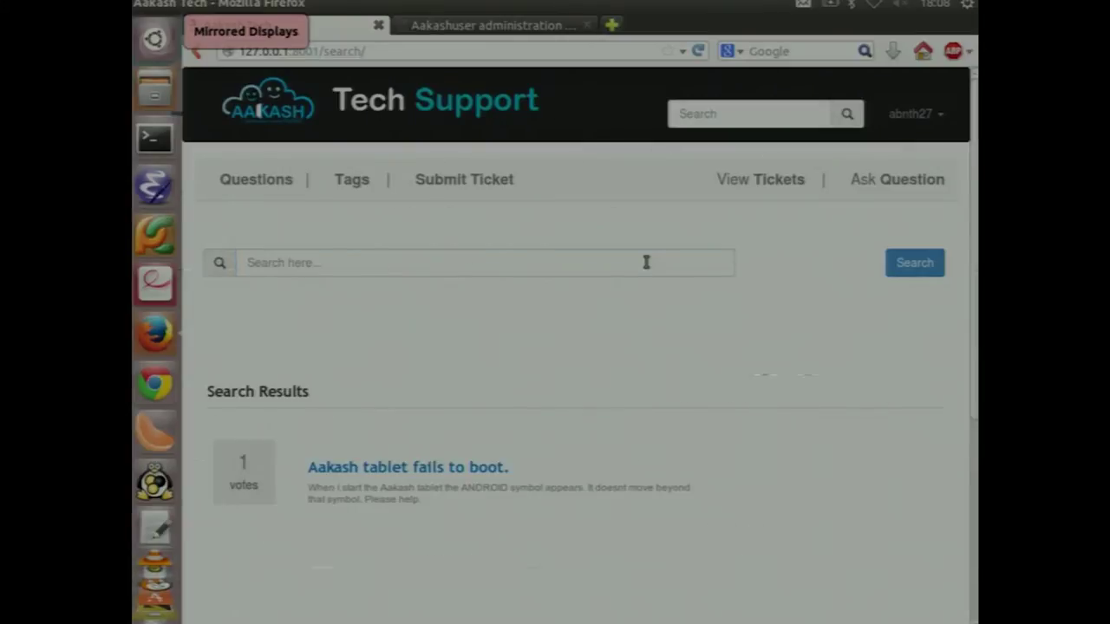
left_click(353, 179)
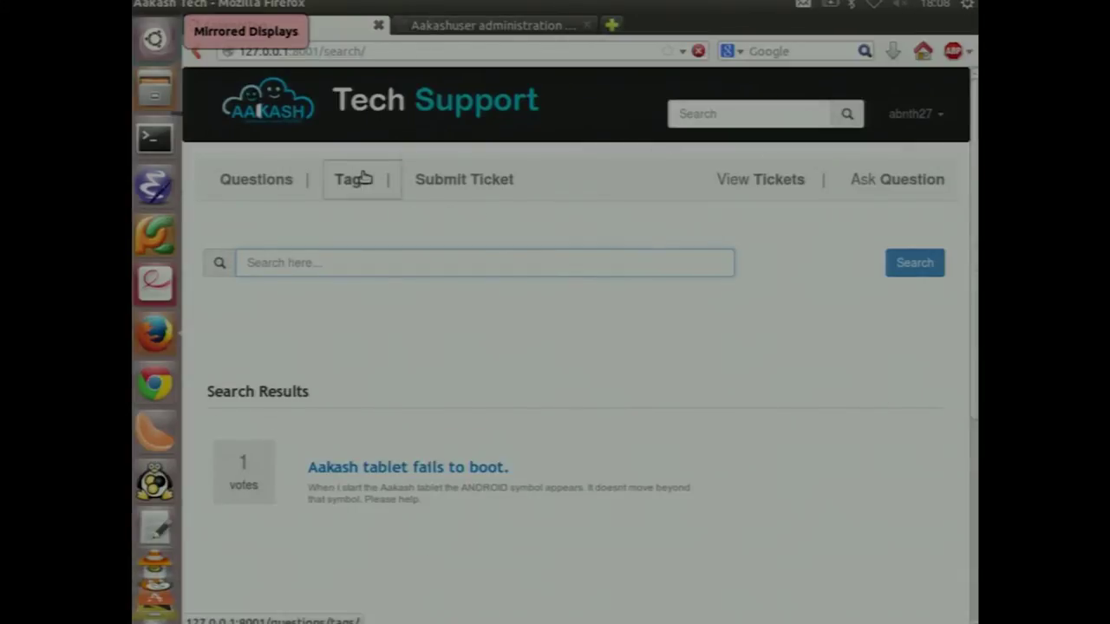
Filter the tag list by 'an'
left_click(396, 384)
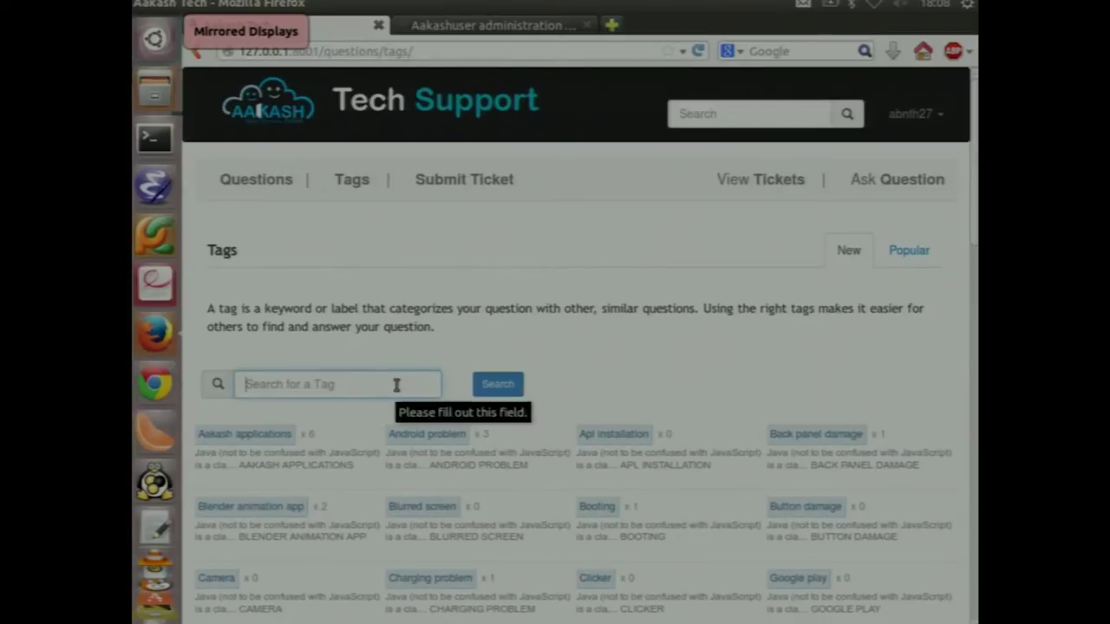
left_click(396, 385)
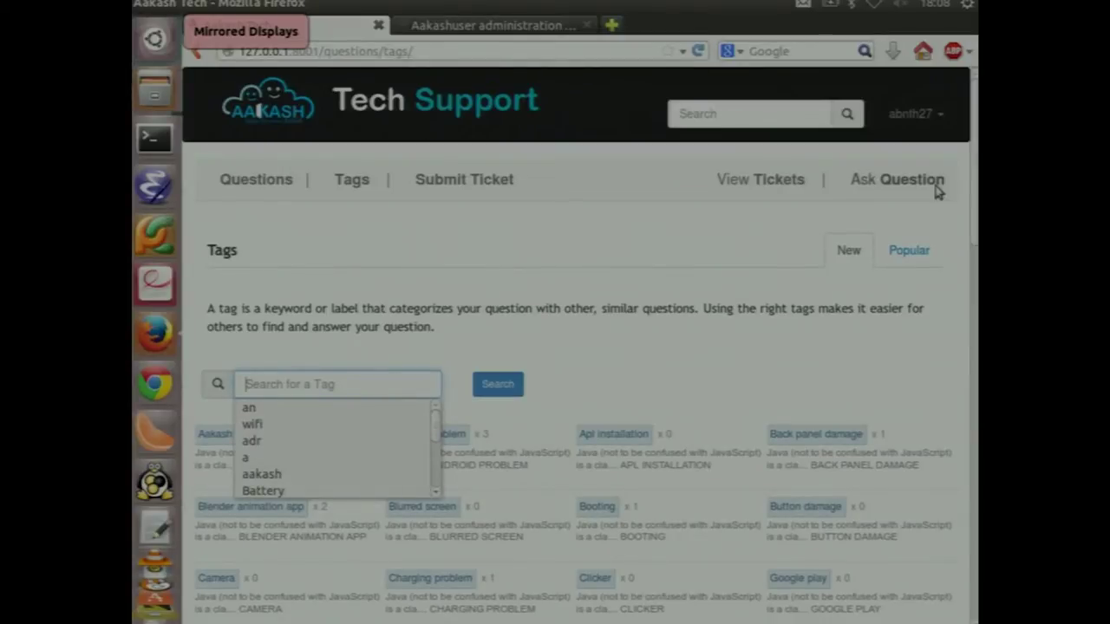
scroll(933, 190, "down", 5)
scroll(934, 191, "up", 5)
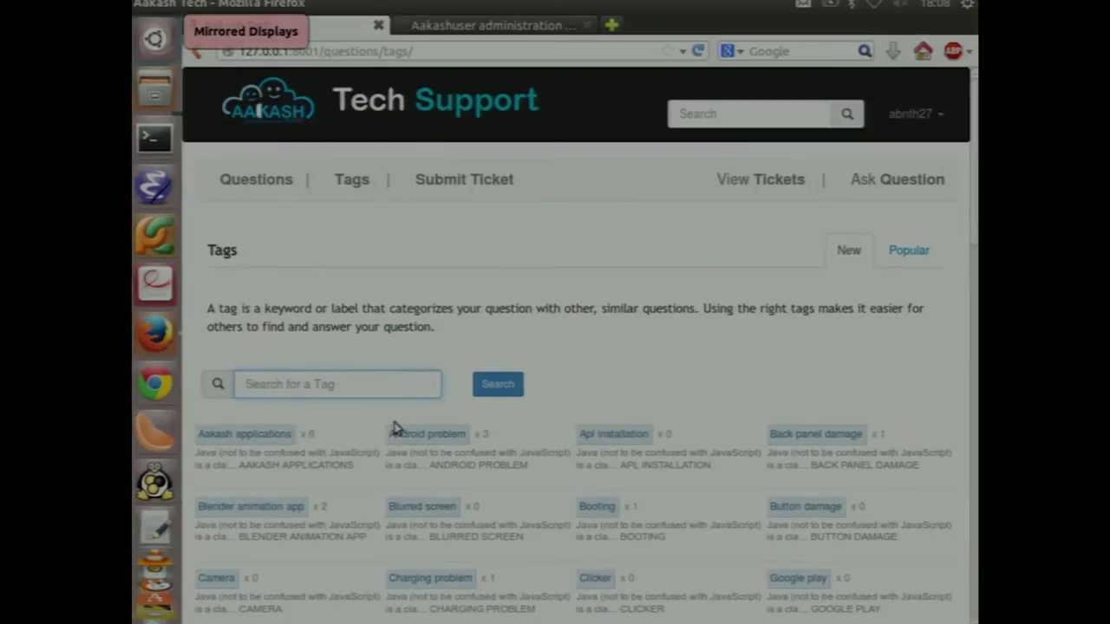
left_click(391, 392)
type("an")
key("Return")
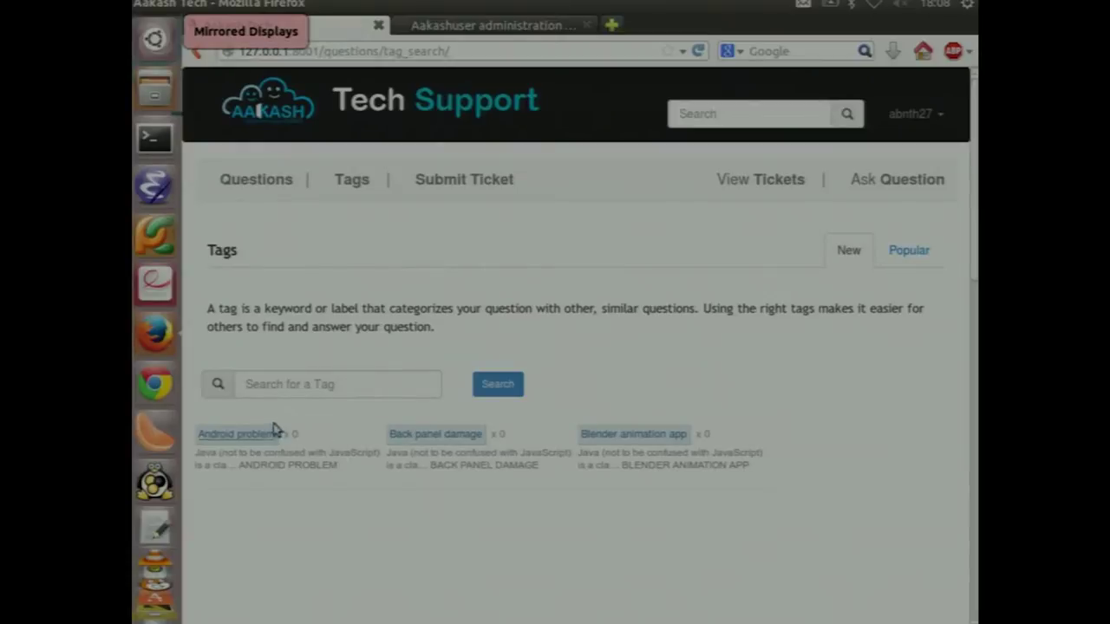
View the questions tagged Android problem, then go back to All Questions
left_click(264, 436)
scroll(414, 458, "down", 8)
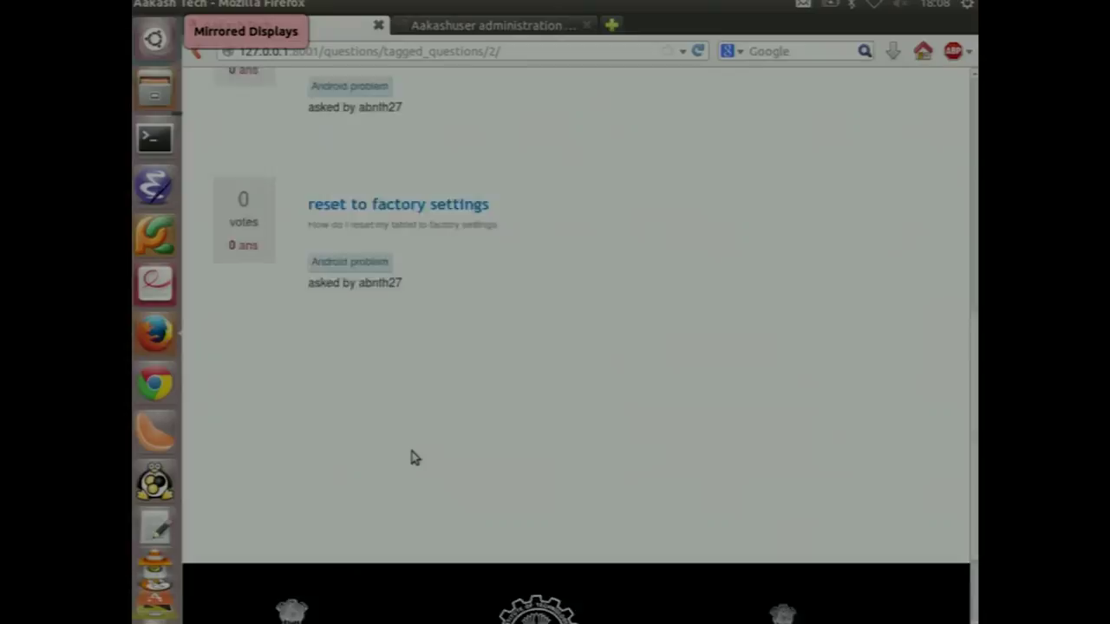
scroll(414, 458, "up", 5)
key("alt+Left")
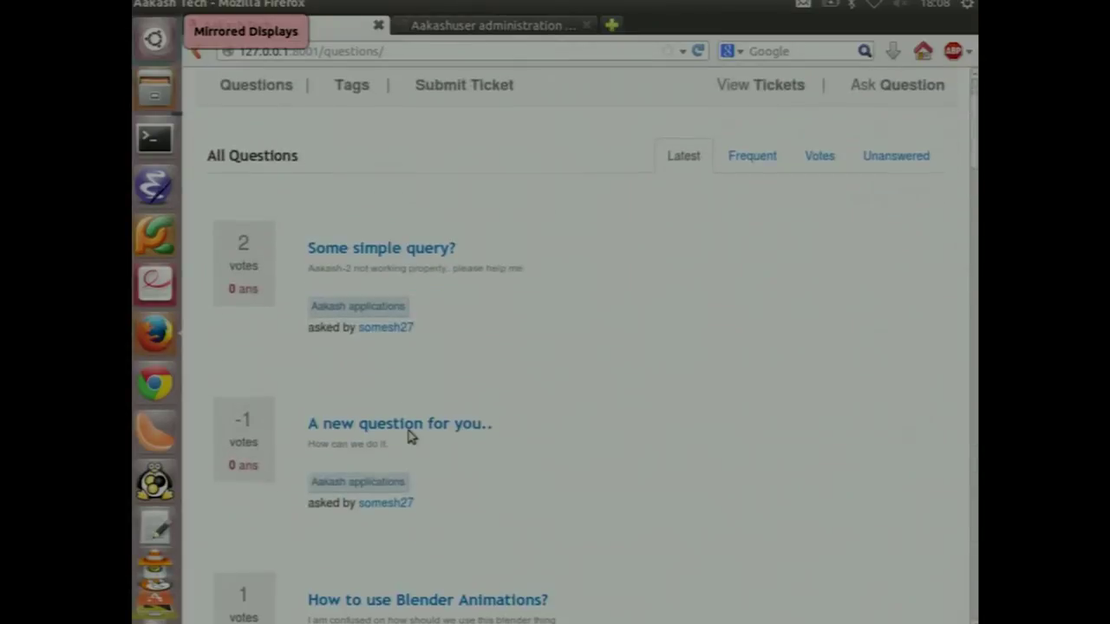
left_click(388, 329)
scroll(601, 396, "down", 10)
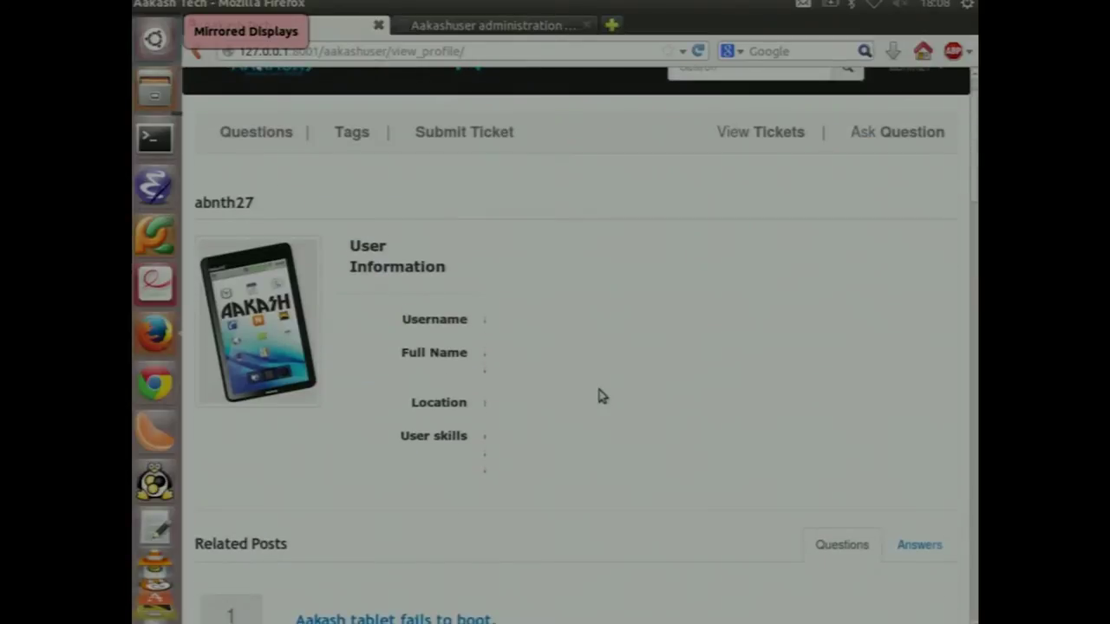
scroll(602, 396, "up", 1)
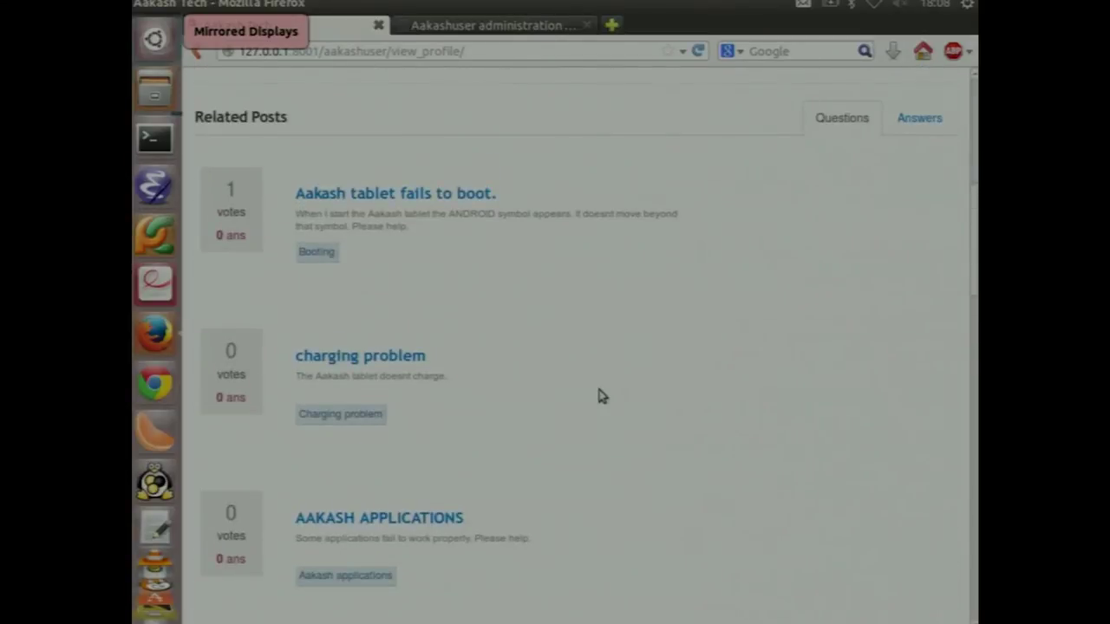
scroll(601, 396, "down", 1)
scroll(602, 396, "up", 1)
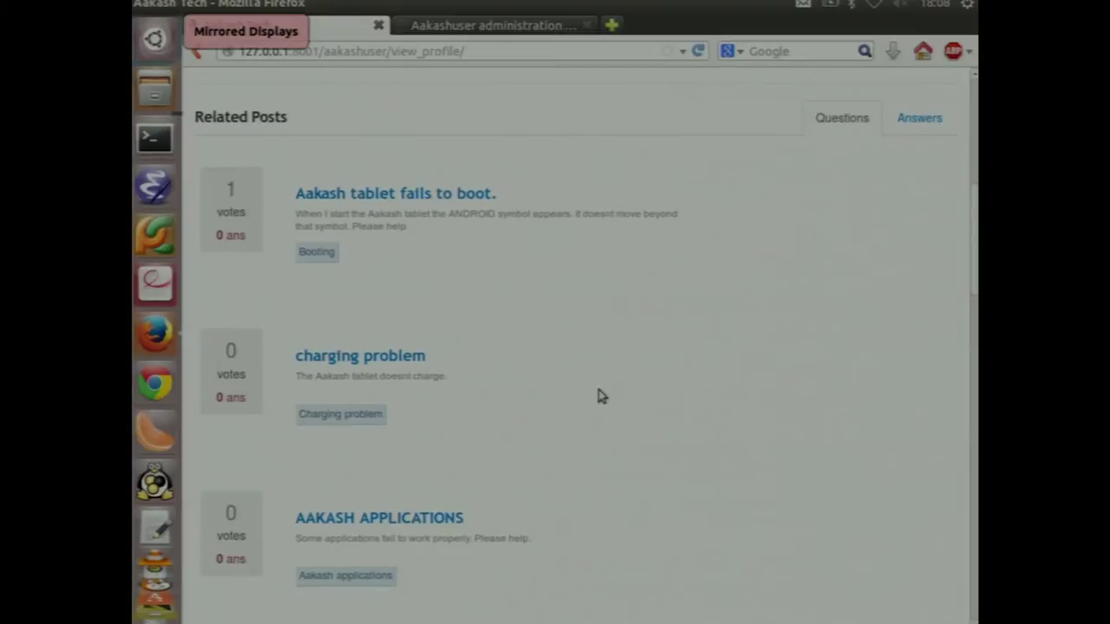
left_click(915, 115)
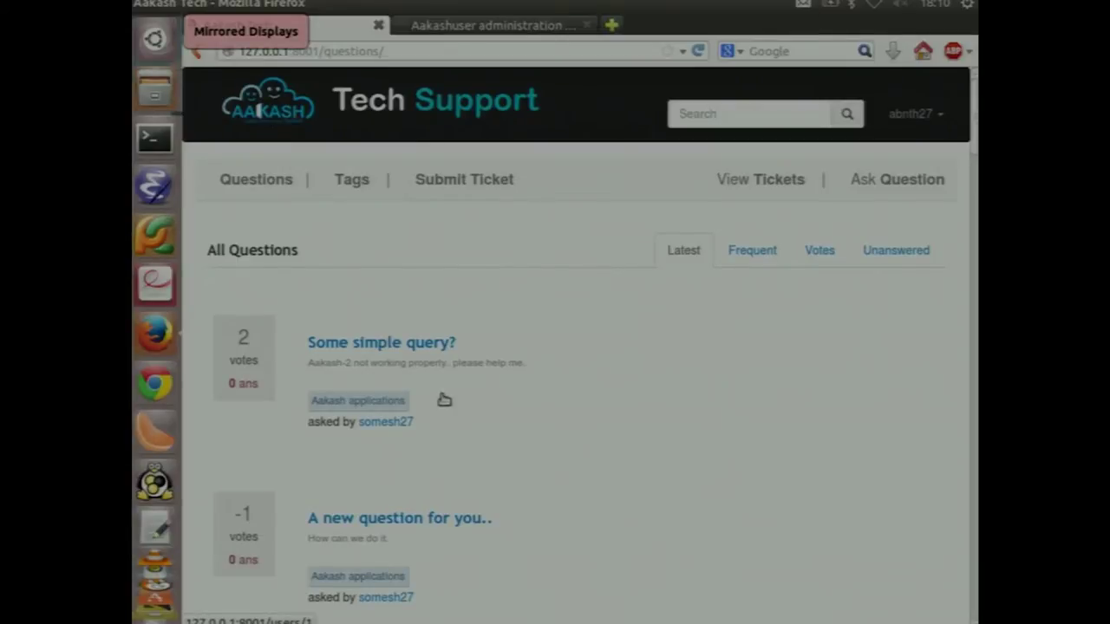
Open 'Some simple query?' and scroll to read its 2 answers
left_click(411, 351)
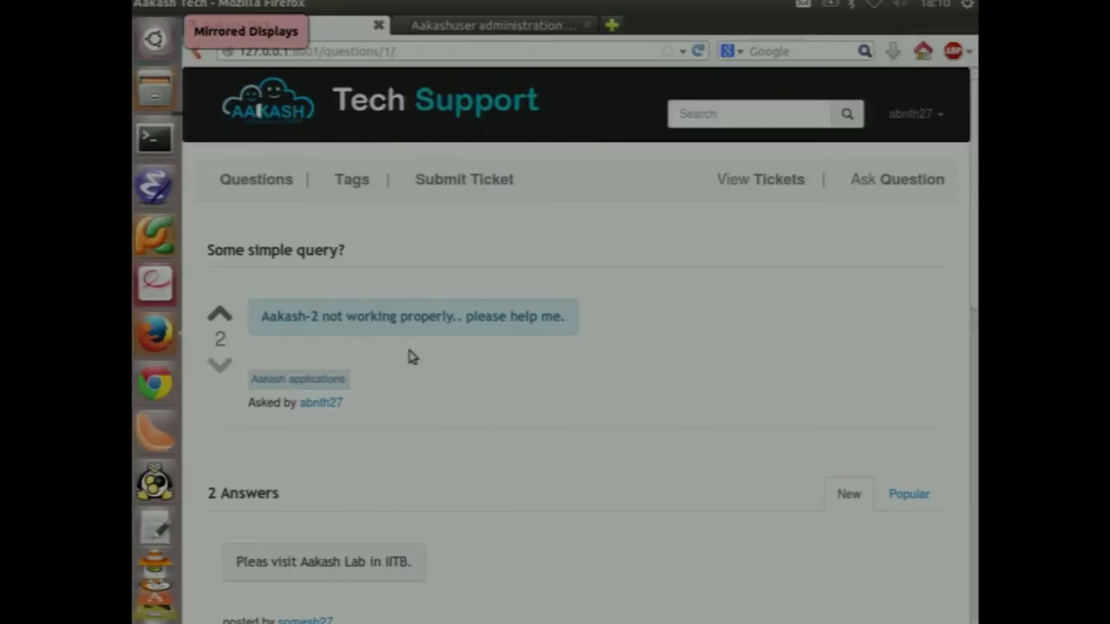
scroll(429, 381, "down", 5)
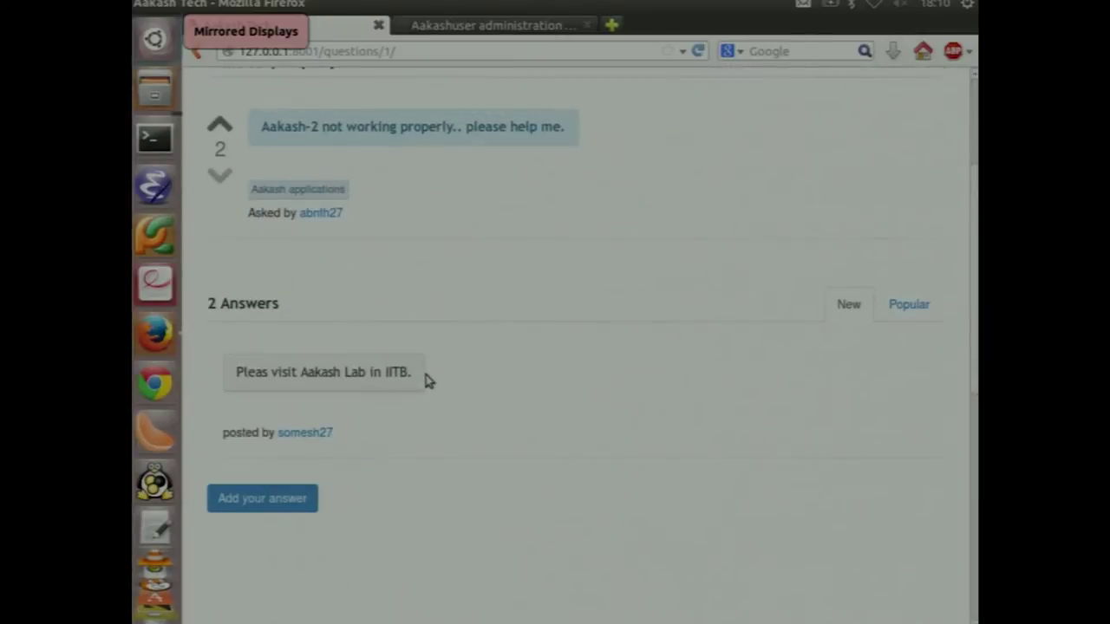
scroll(428, 382, "up", 5)
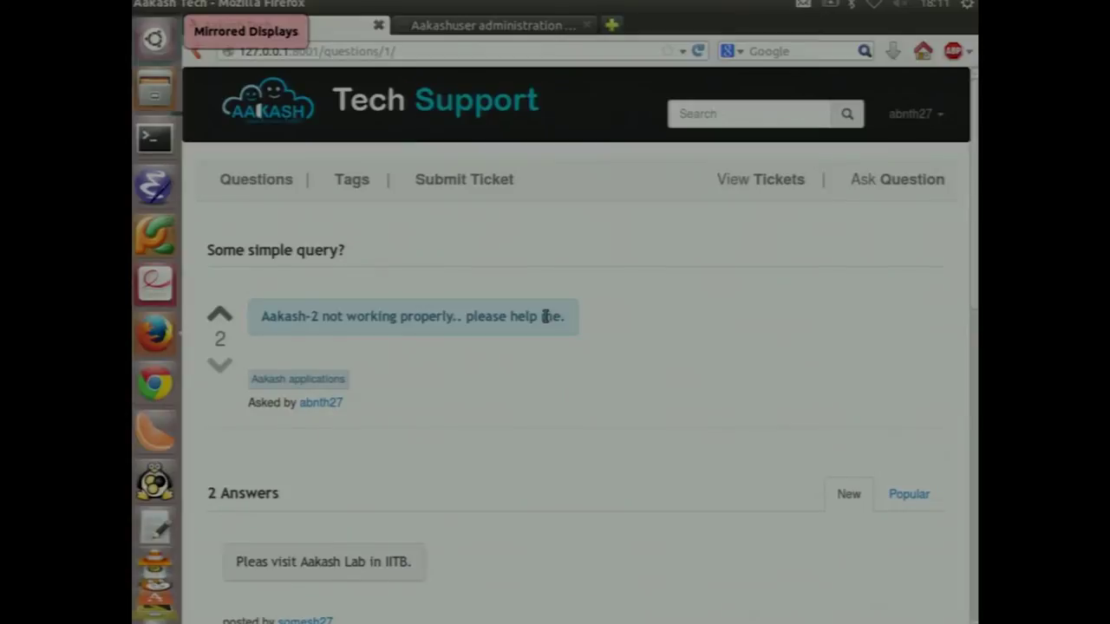
Post question 'battery issues' ('battery runs down quickly') in Charging problem, tagged battery
left_click(864, 188)
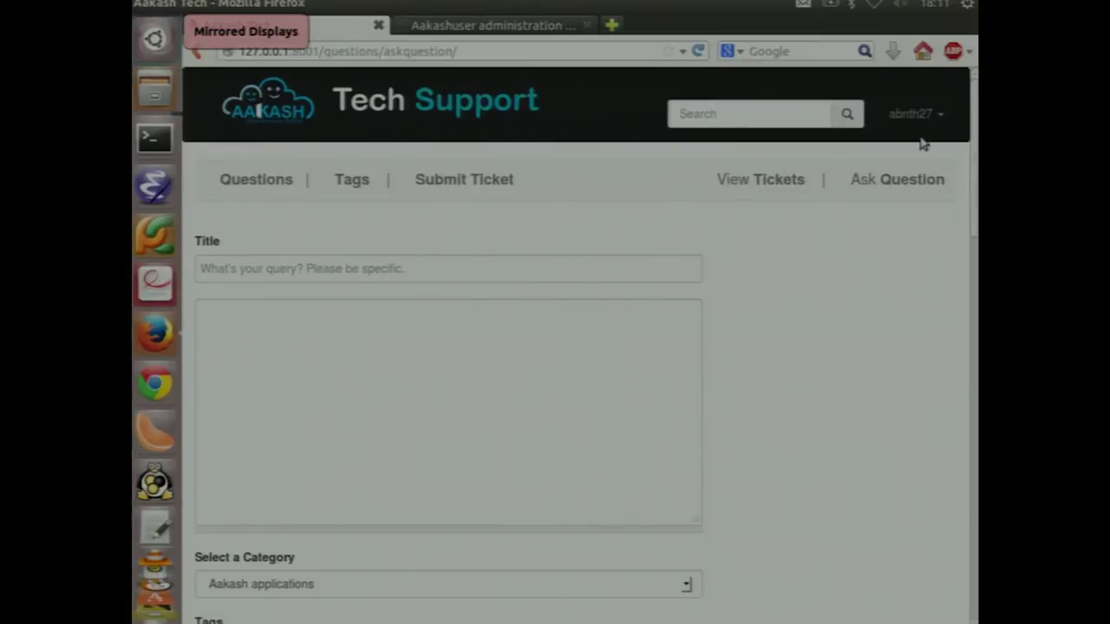
left_click(636, 269)
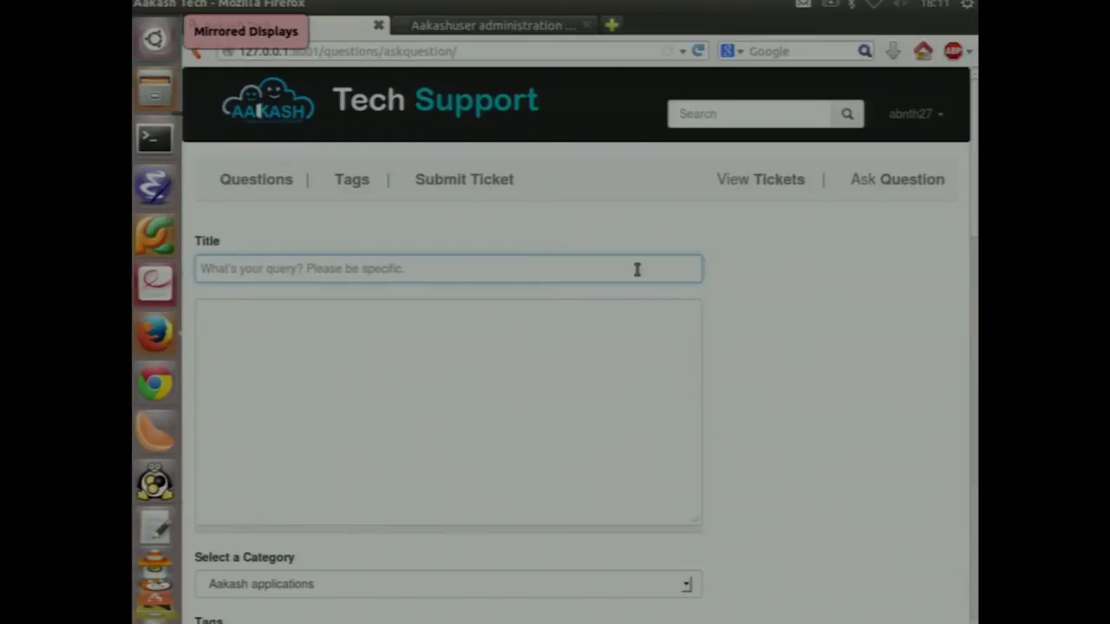
type("battery (")
type("ssues")
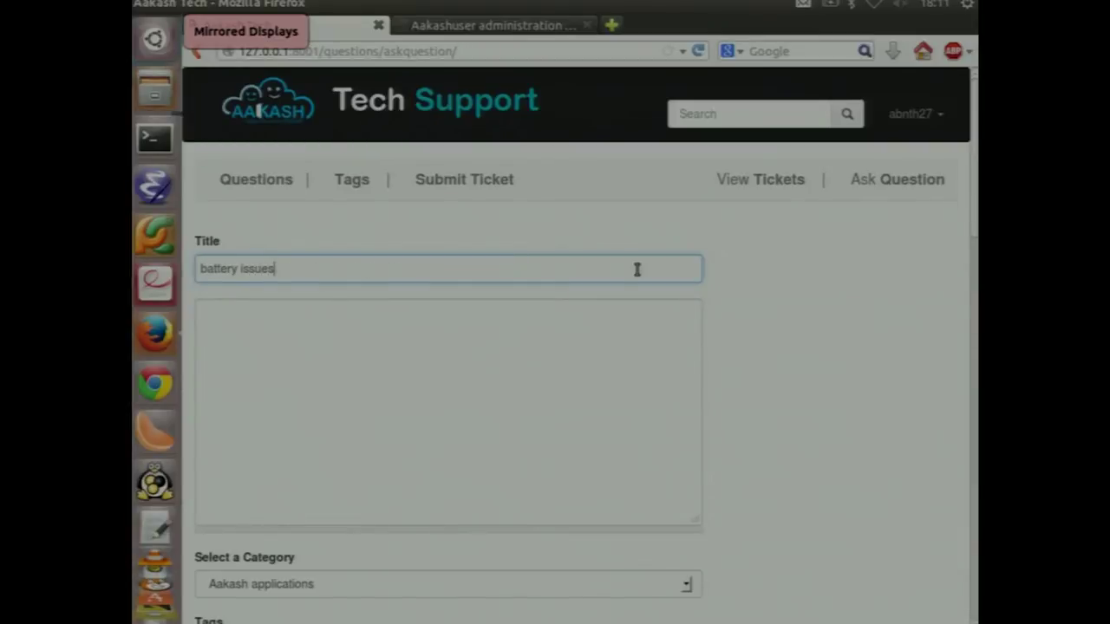
left_click(570, 370)
type("ba")
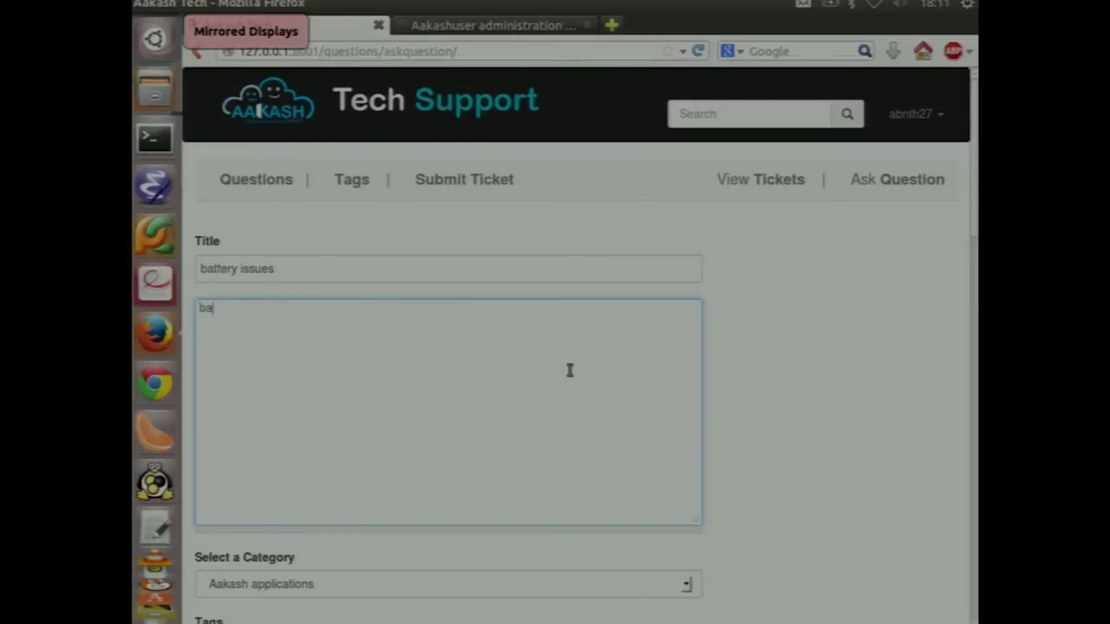
type("ttery runs down quickly")
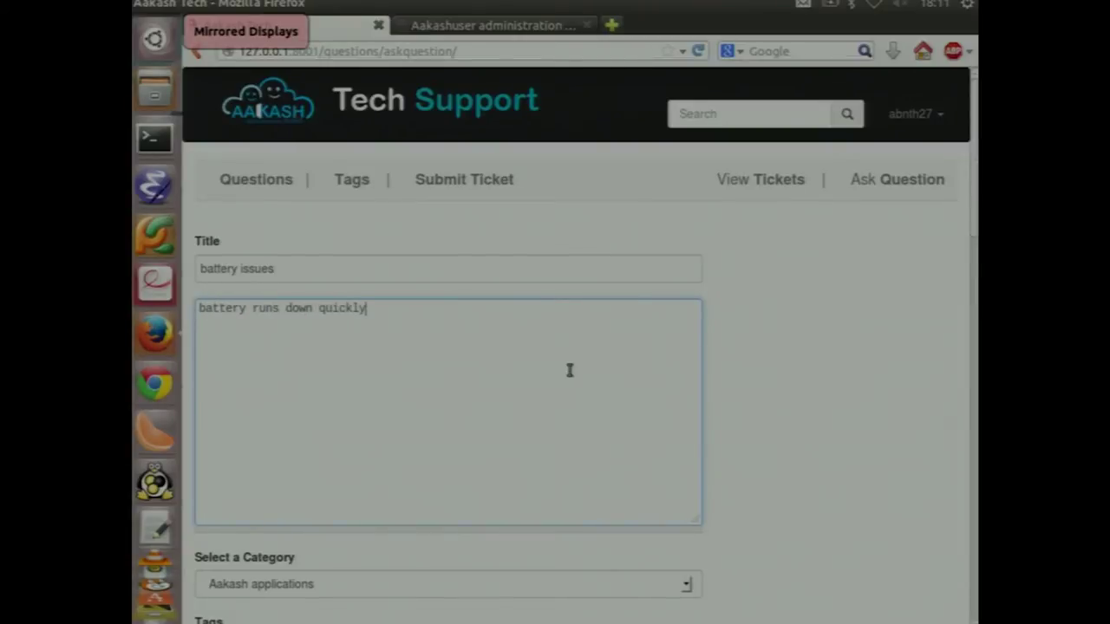
scroll(546, 390, "down", 3)
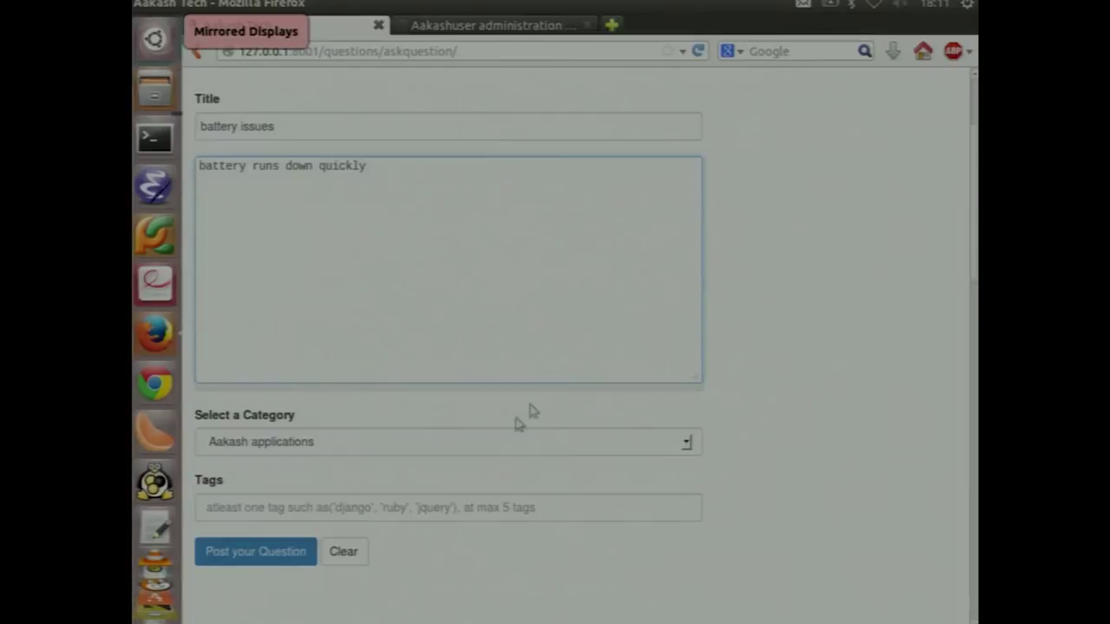
left_click(436, 441)
left_click(322, 276)
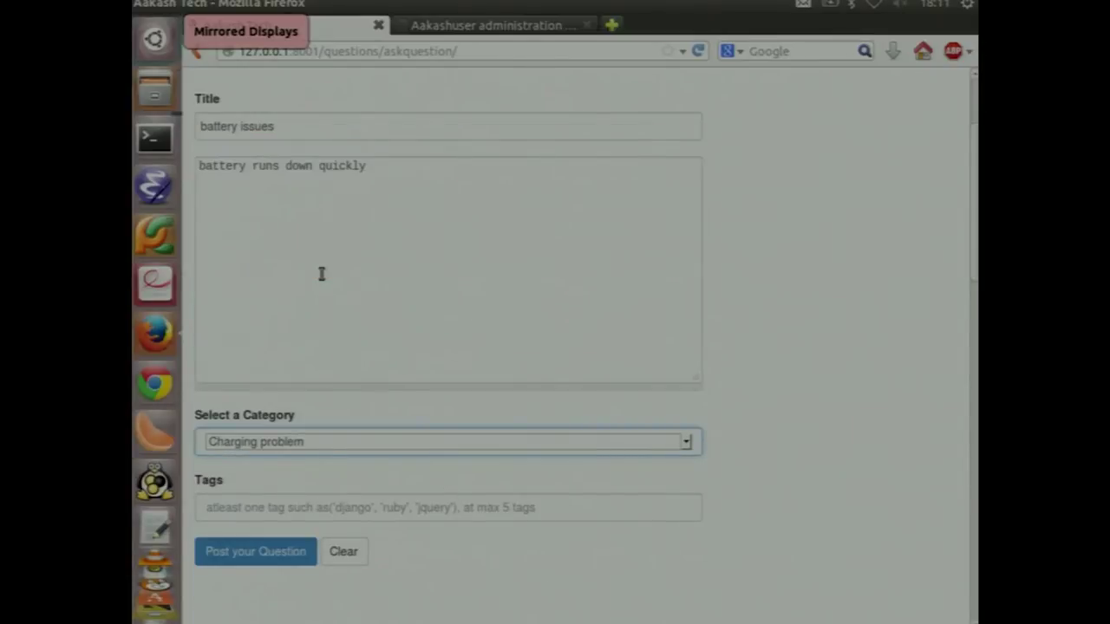
left_click(306, 507)
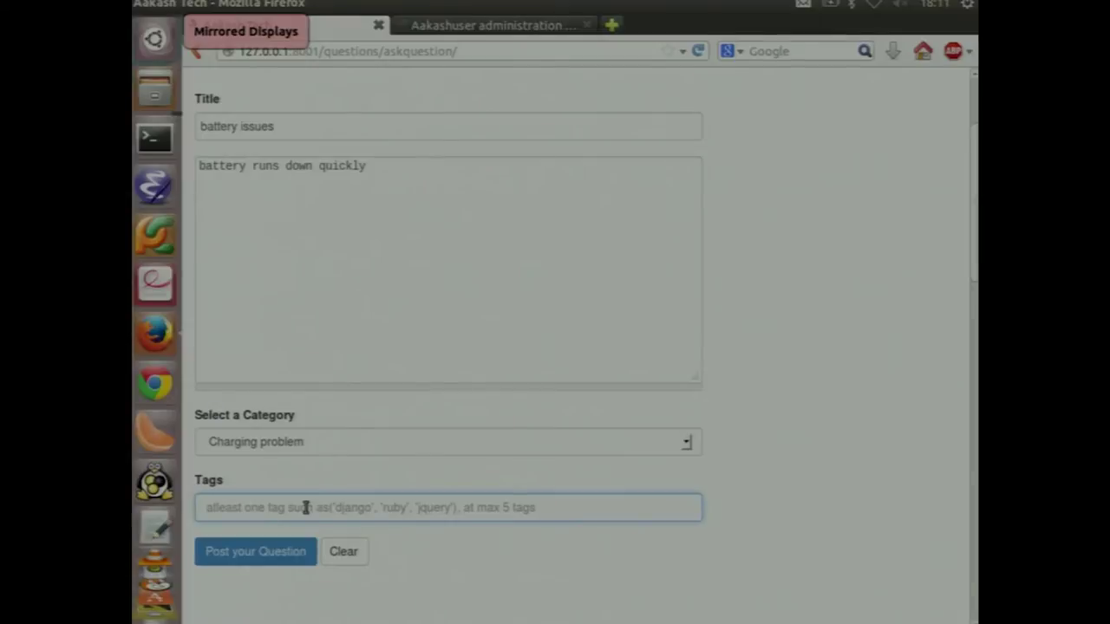
type("battery")
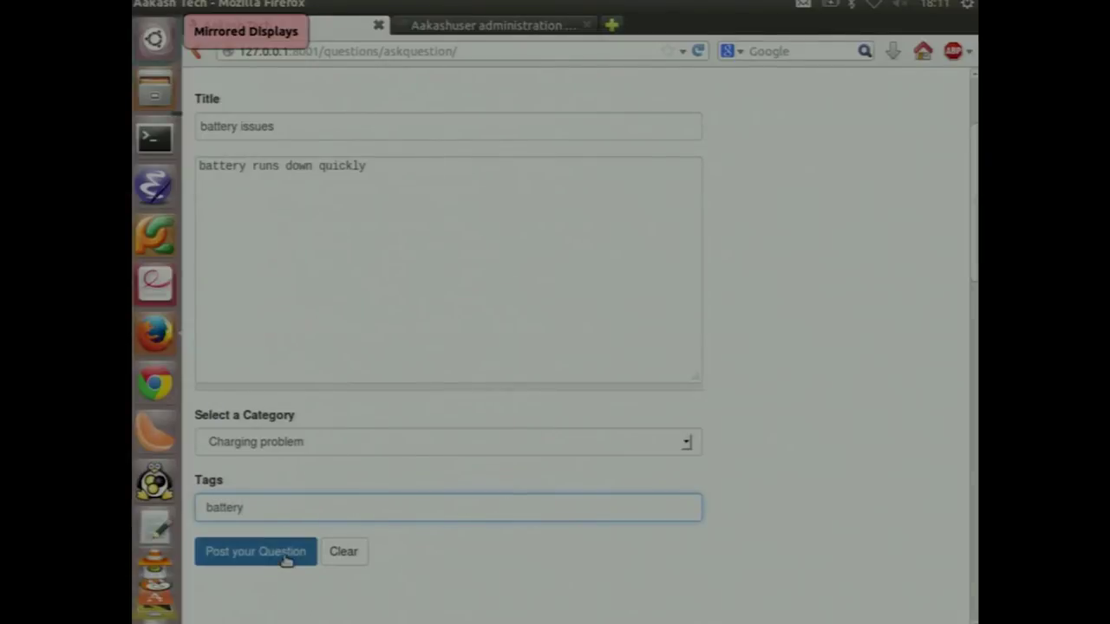
left_click(285, 560)
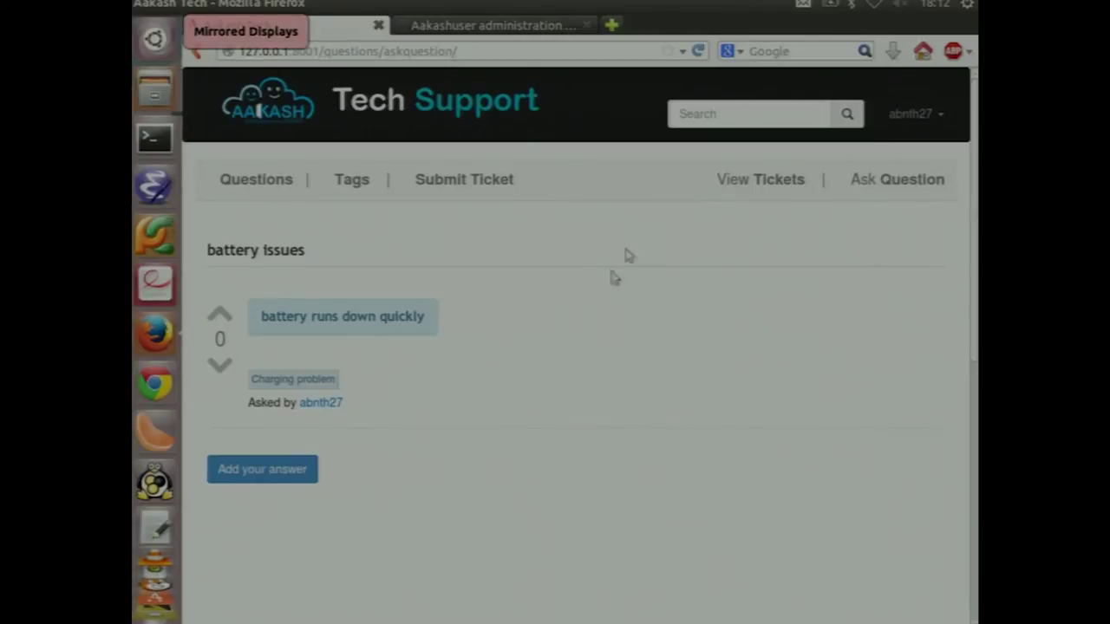
Log out of the user account and log in with the admin's username and password
left_click(906, 113)
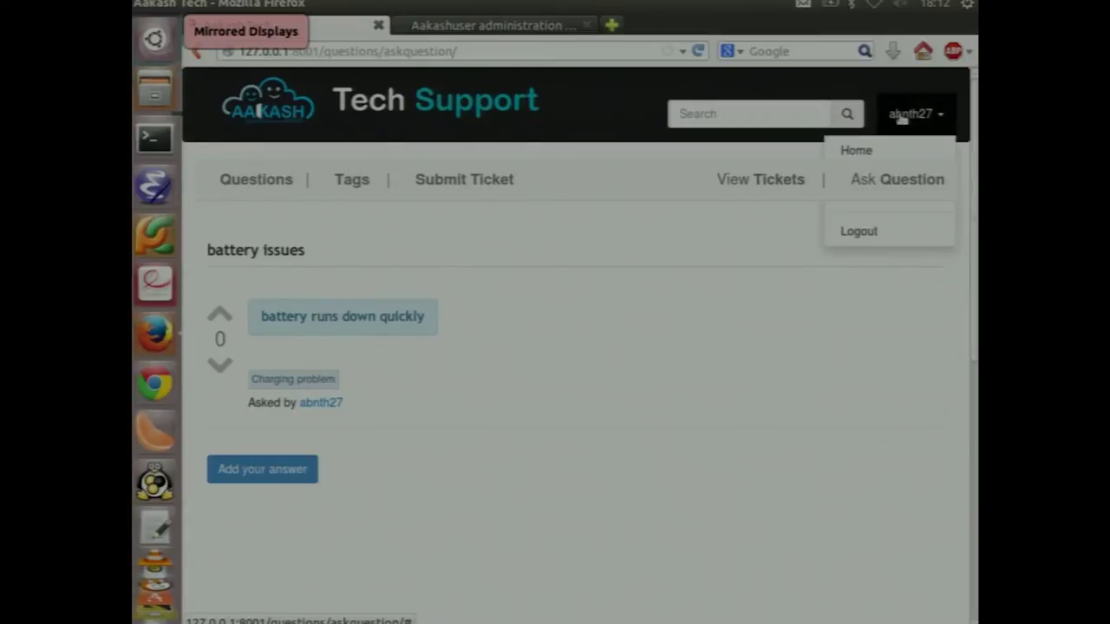
left_click(890, 236)
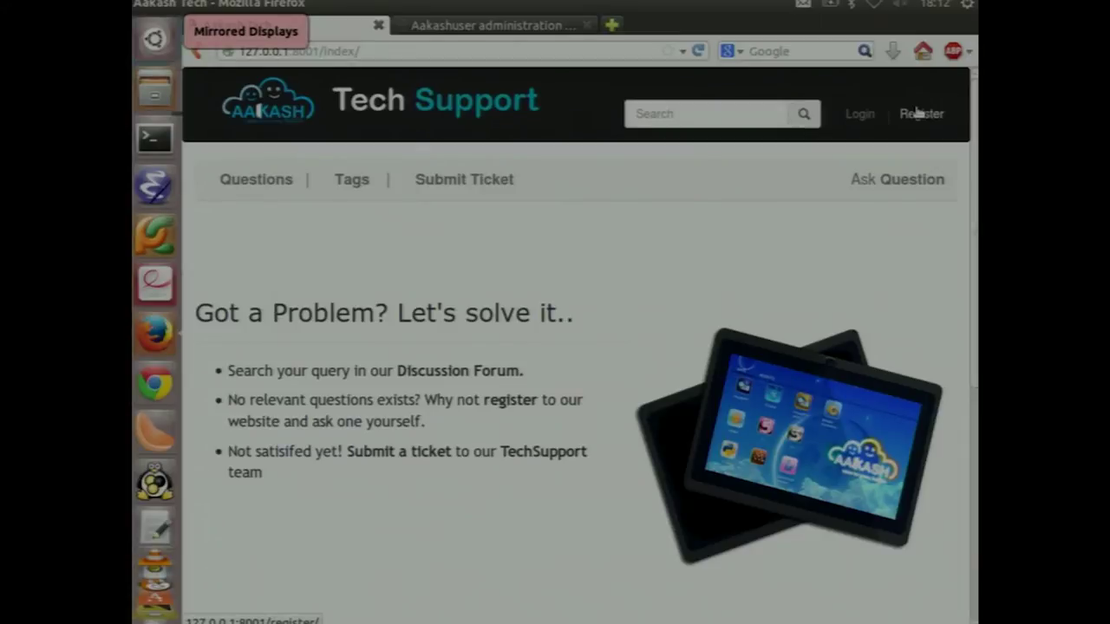
left_click(858, 113)
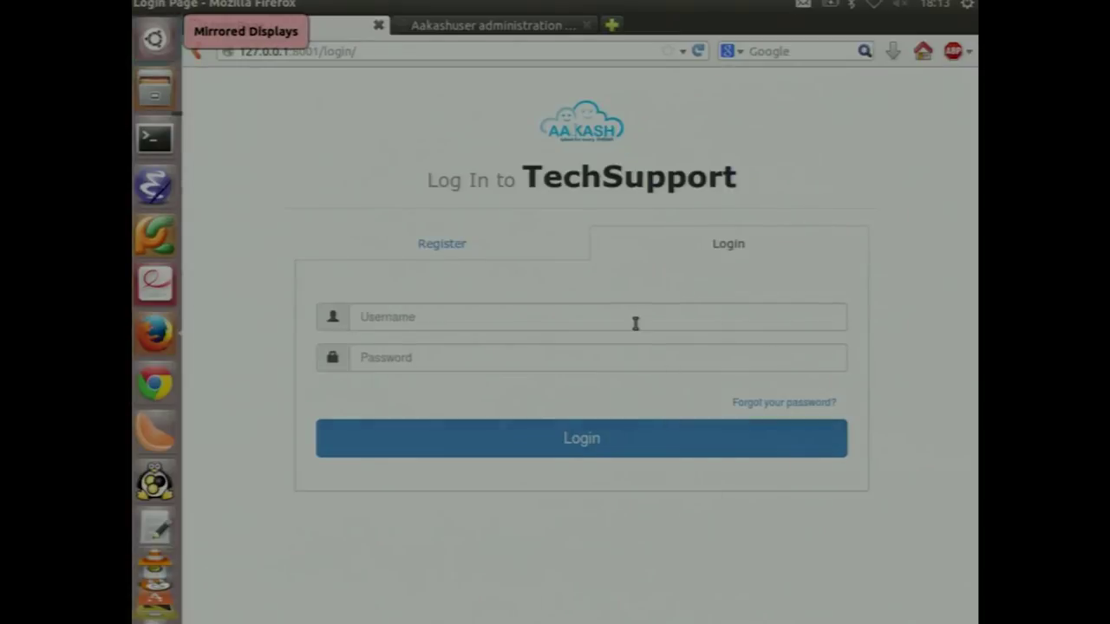
left_click(635, 323)
type("shubham")
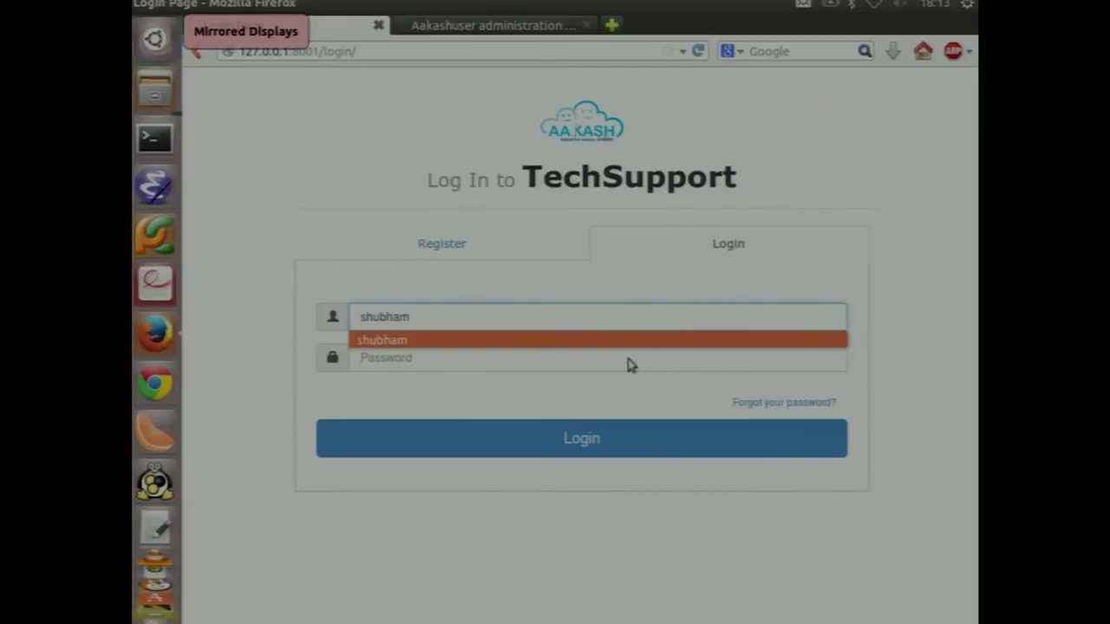
left_click(630, 362)
type("*******")
key("Return")
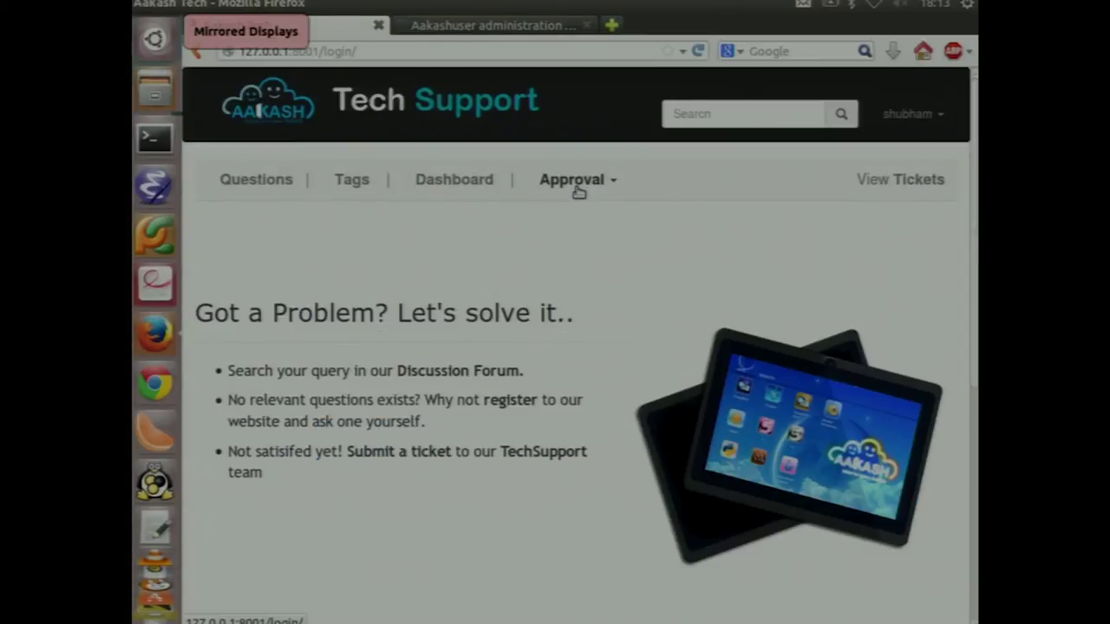
Review the unapproved 'battery issues' question under Approve a Post, then log out
left_click(578, 192)
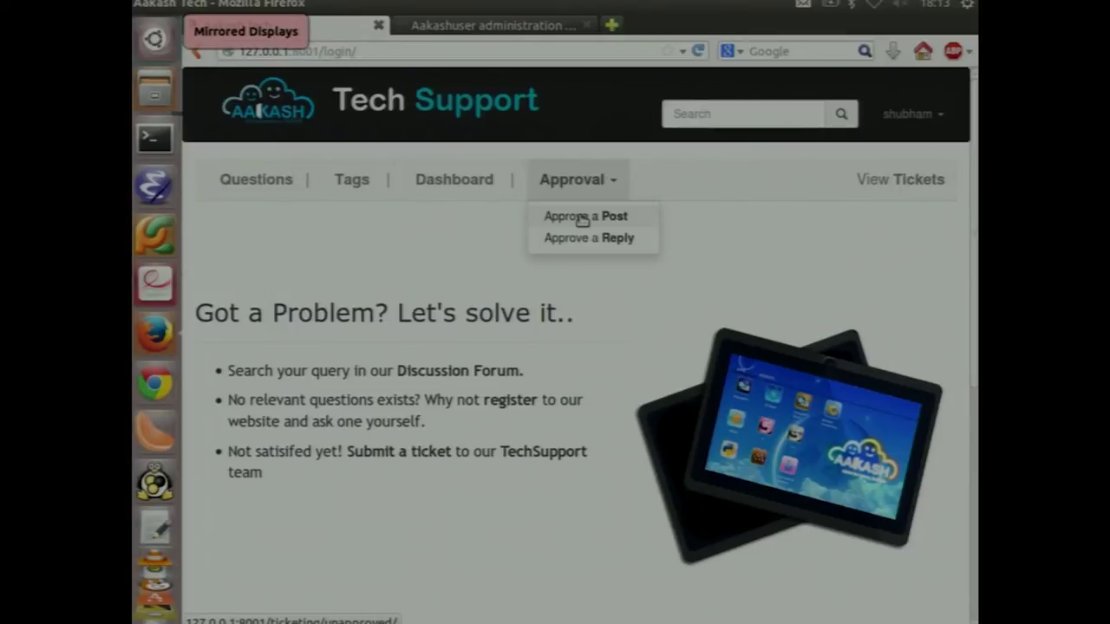
left_click(583, 220)
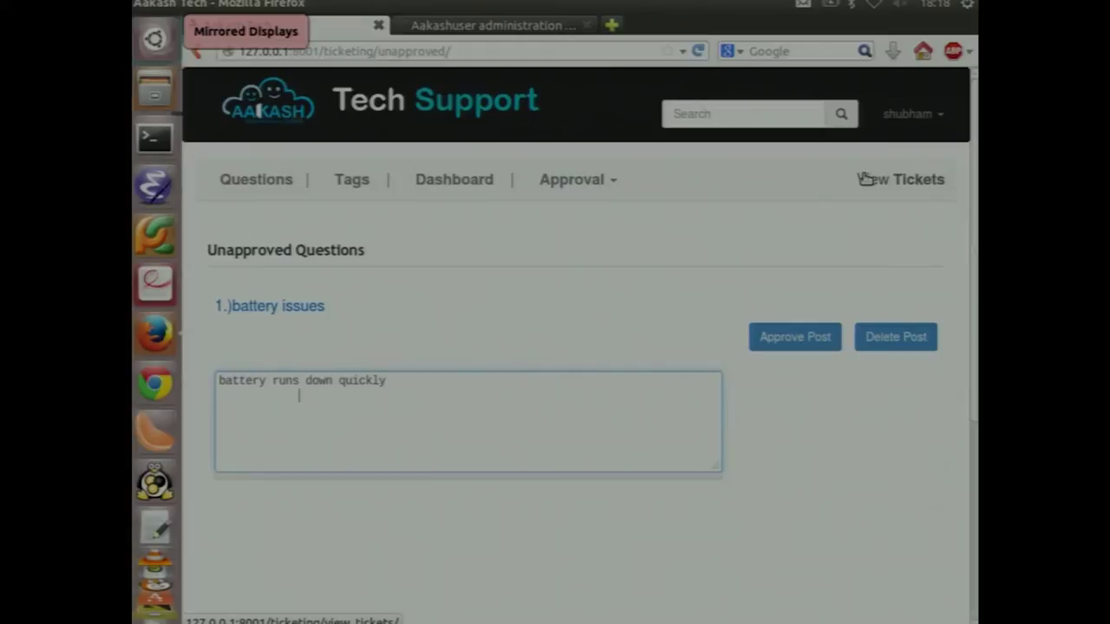
left_click(823, 177)
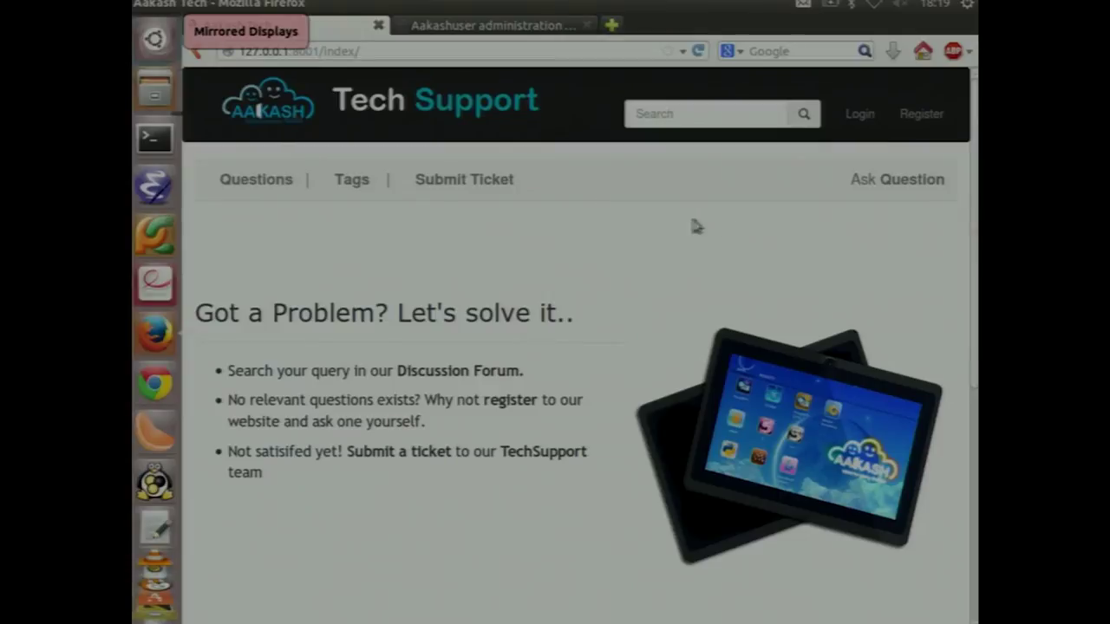
Browse all questions, then log back in as the regular user via Submit Ticket
left_click(267, 195)
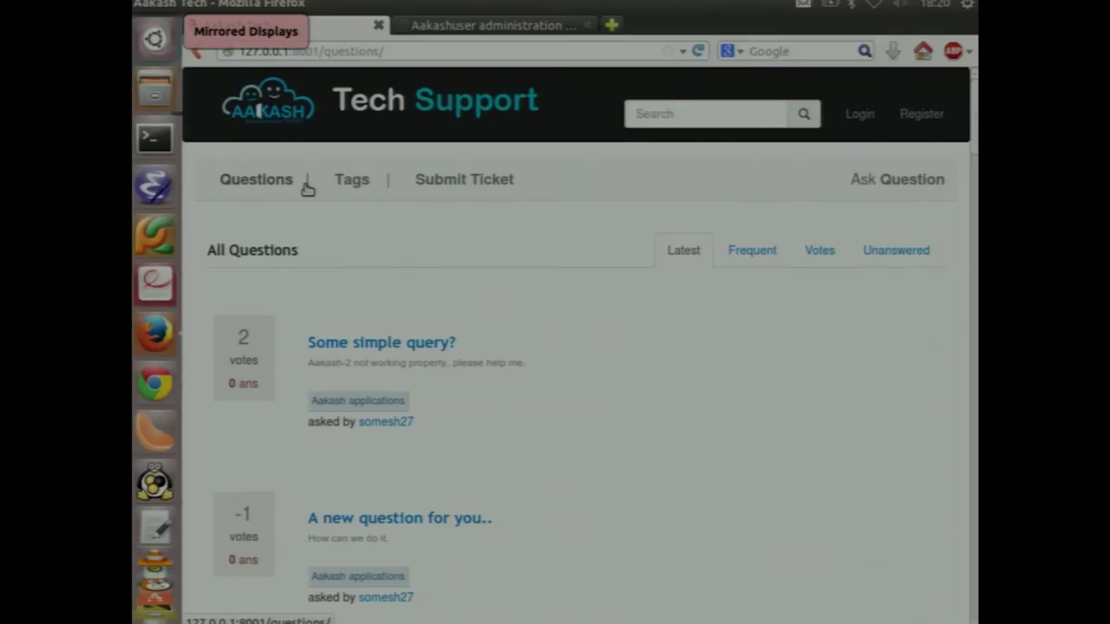
left_click(447, 182)
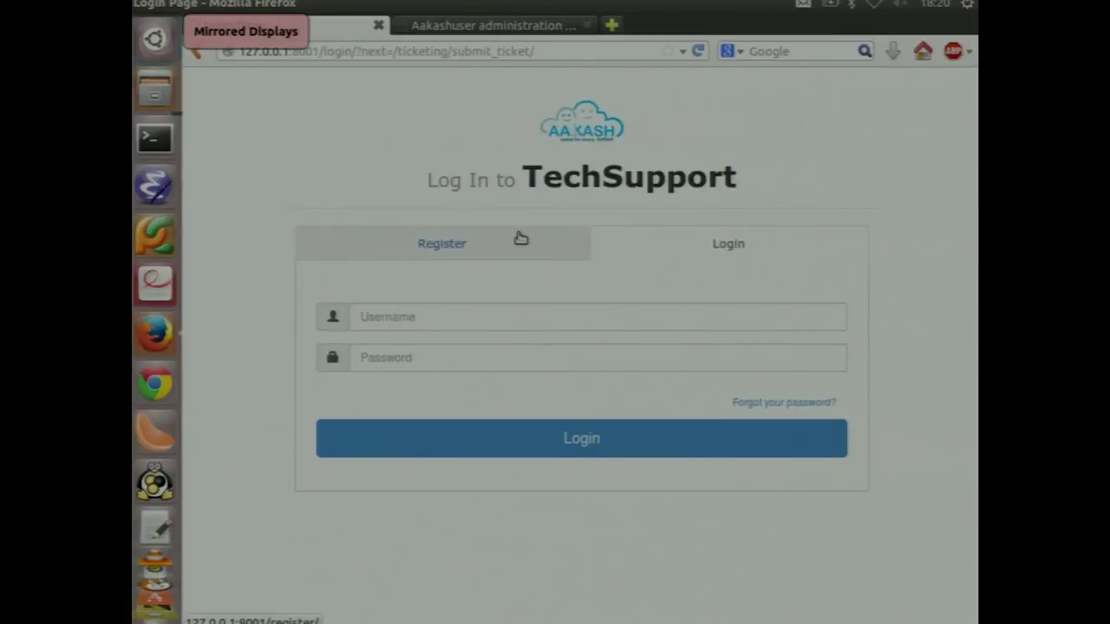
left_click(517, 329)
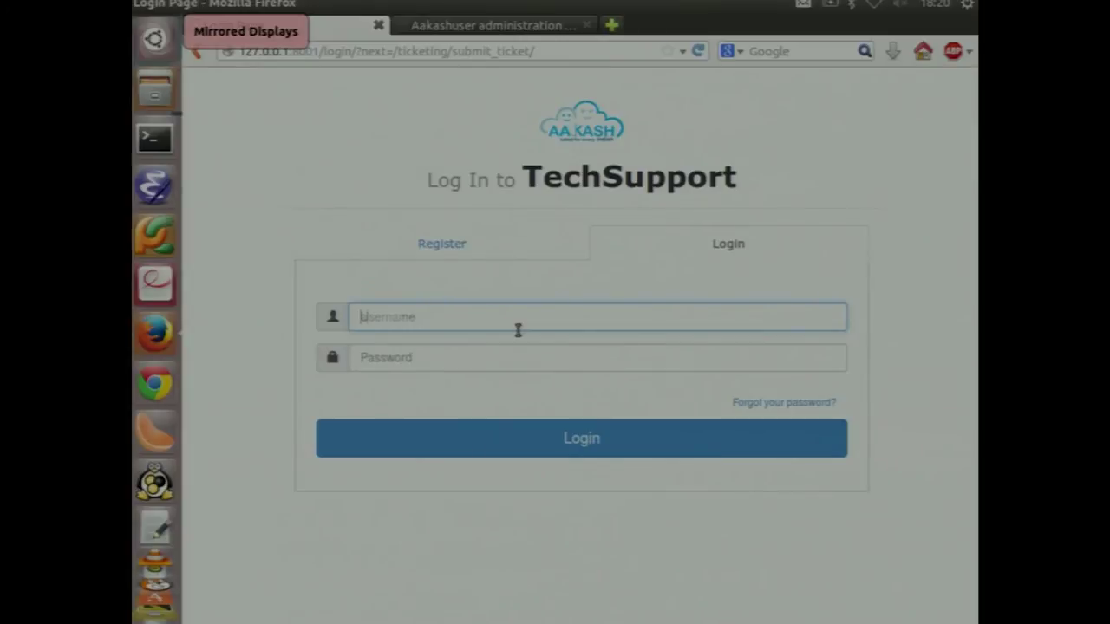
type("abnth27")
key("Tab")
type("*******")
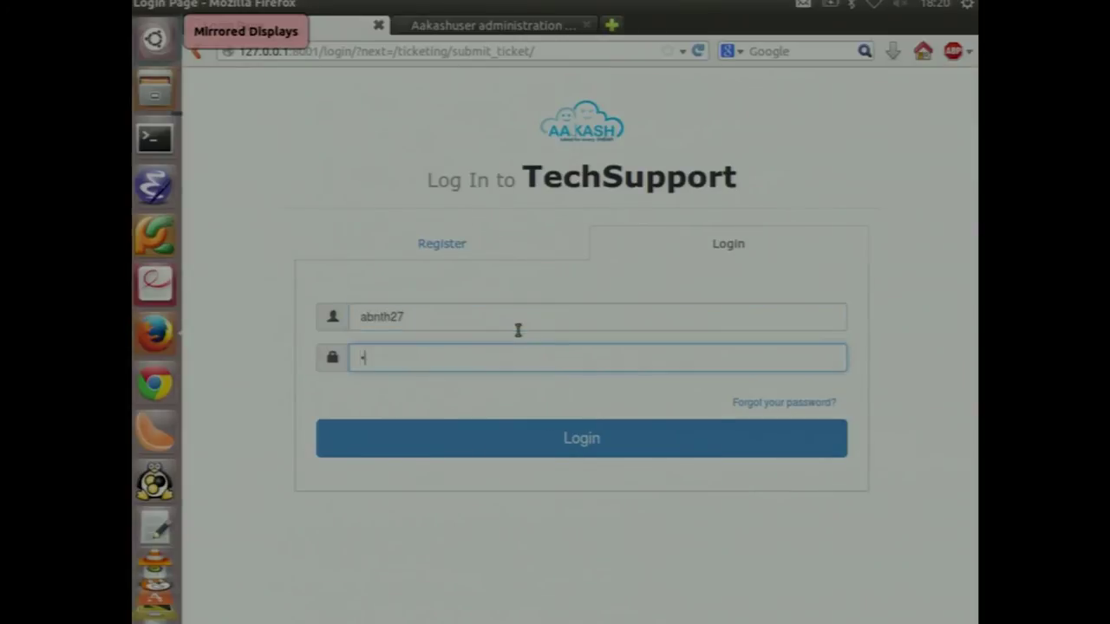
left_click(520, 440)
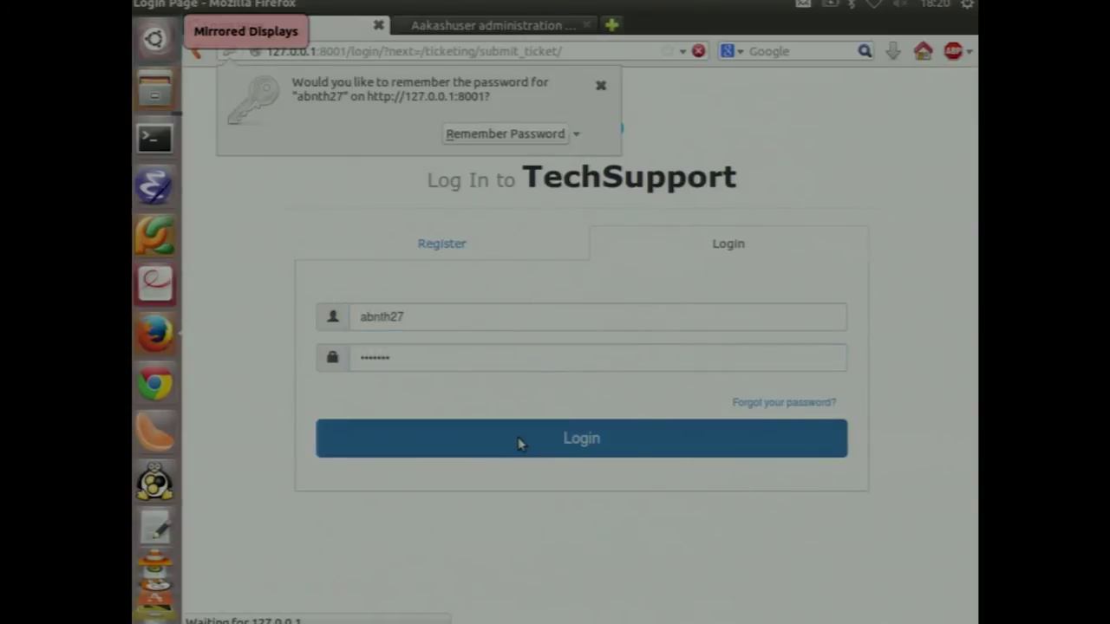
left_click(602, 87)
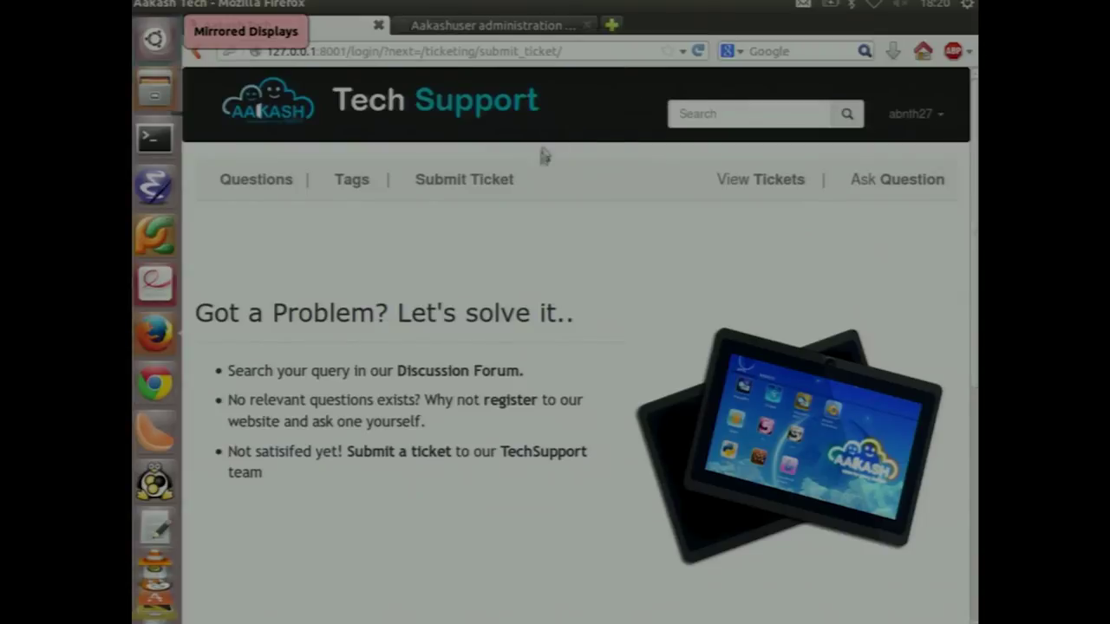
Start a new ticket and fill in the previously used Tablet Id
left_click(508, 179)
left_click(380, 330)
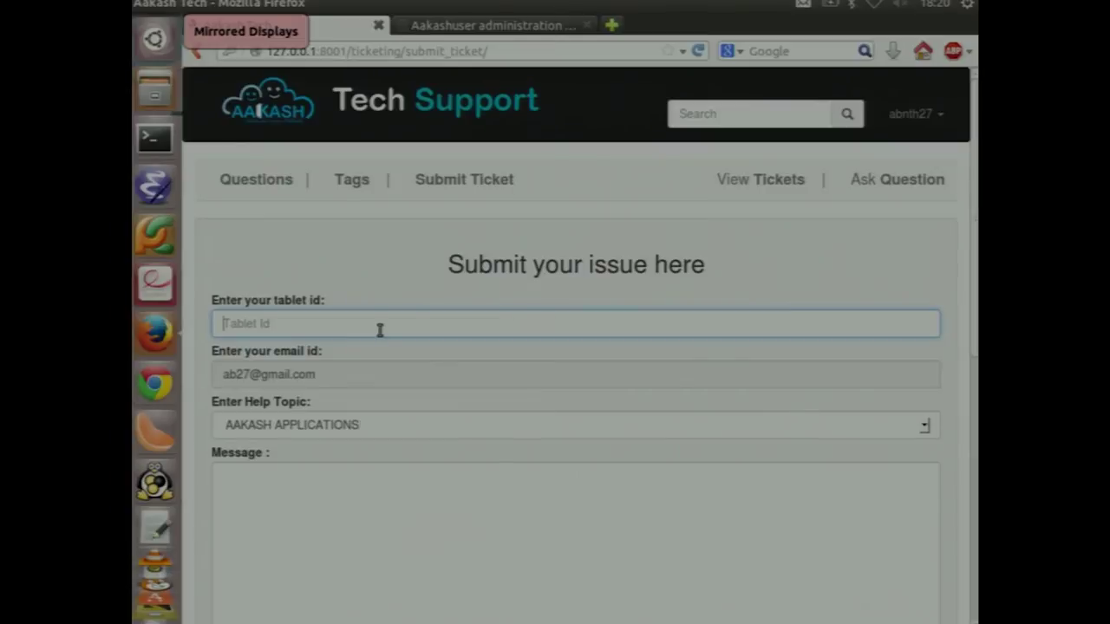
key("Down")
key("Down")
key("Return")
key("Tab")
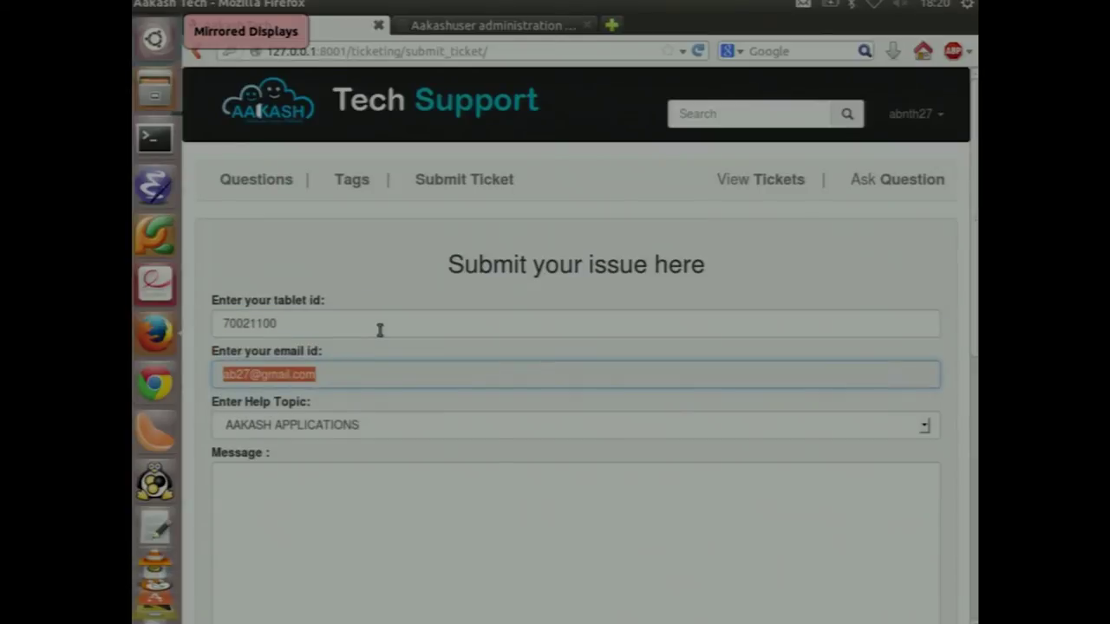
key("Tab")
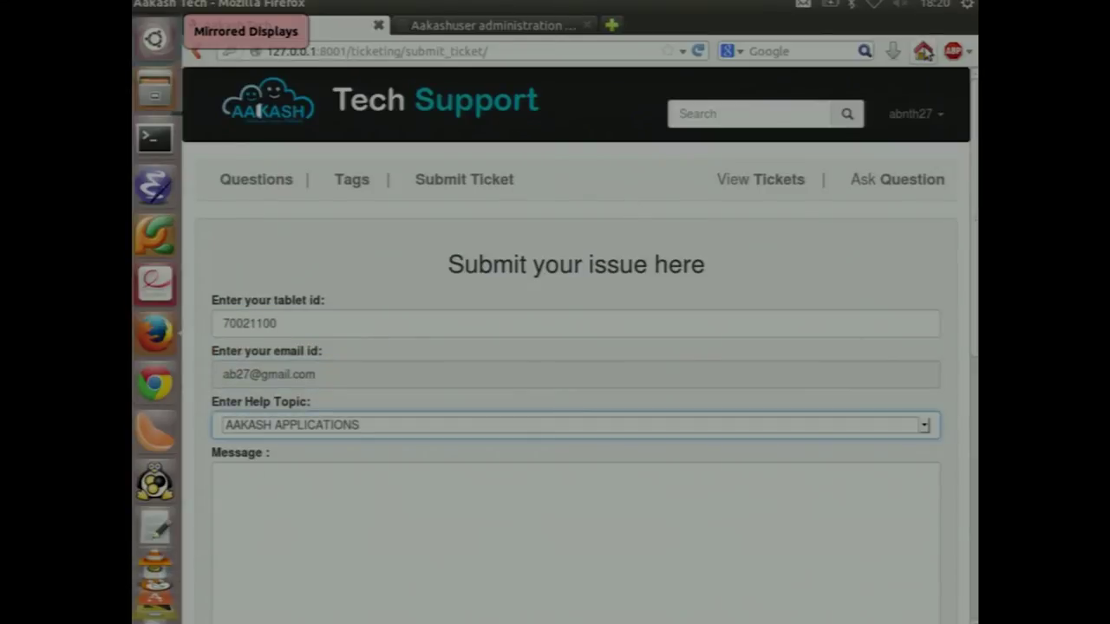
left_click(911, 125)
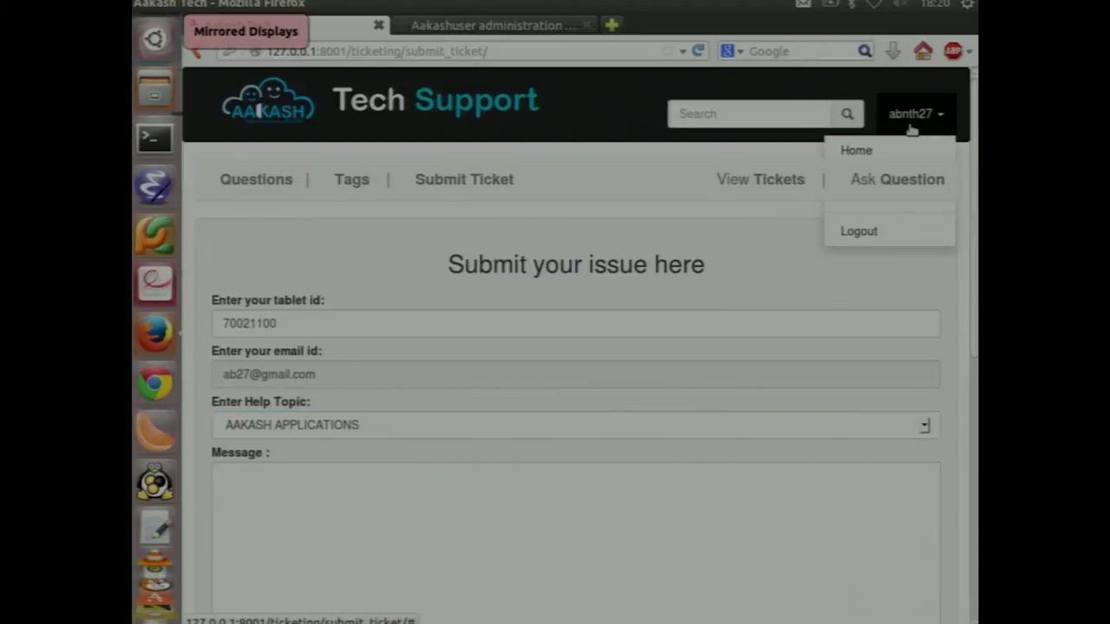
Set help topic WIFI CONNECTIVITY, enter message 'wifi is' and submit the ticket
left_click(359, 424)
left_click(347, 389)
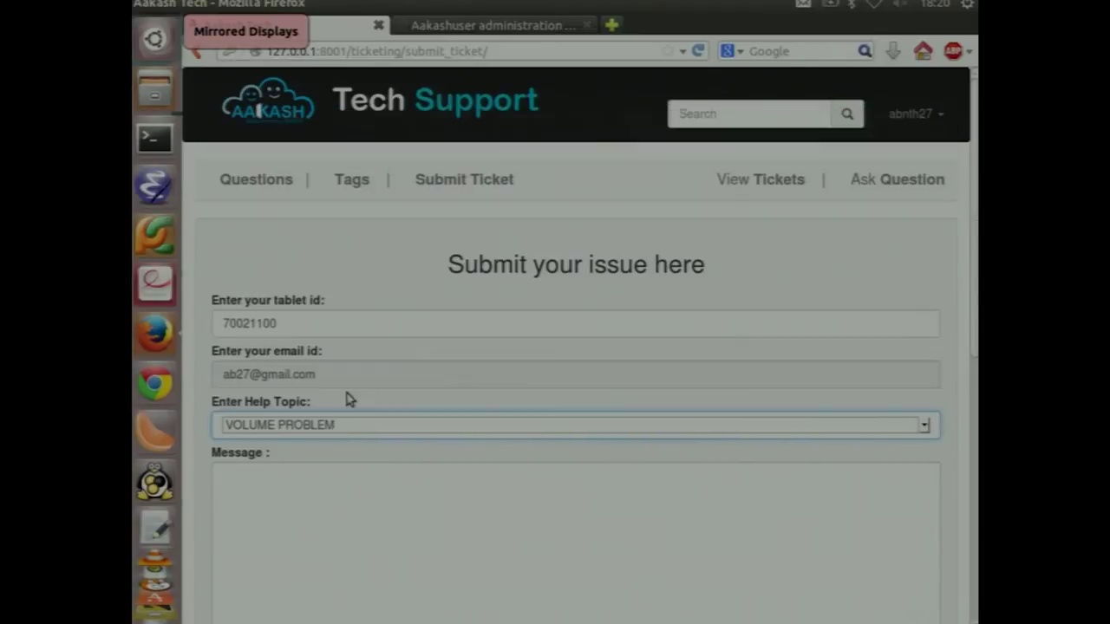
left_click(339, 421)
left_click(339, 402)
left_click(339, 544)
type("wi")
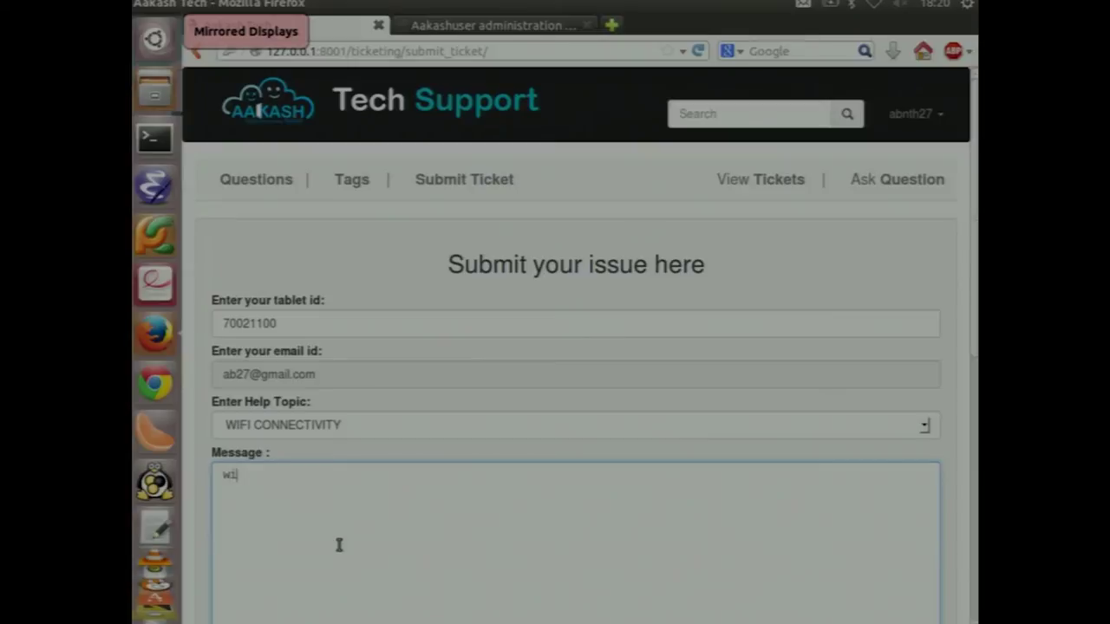
type("fi is")
scroll(339, 544, "down", 5)
left_click(432, 227)
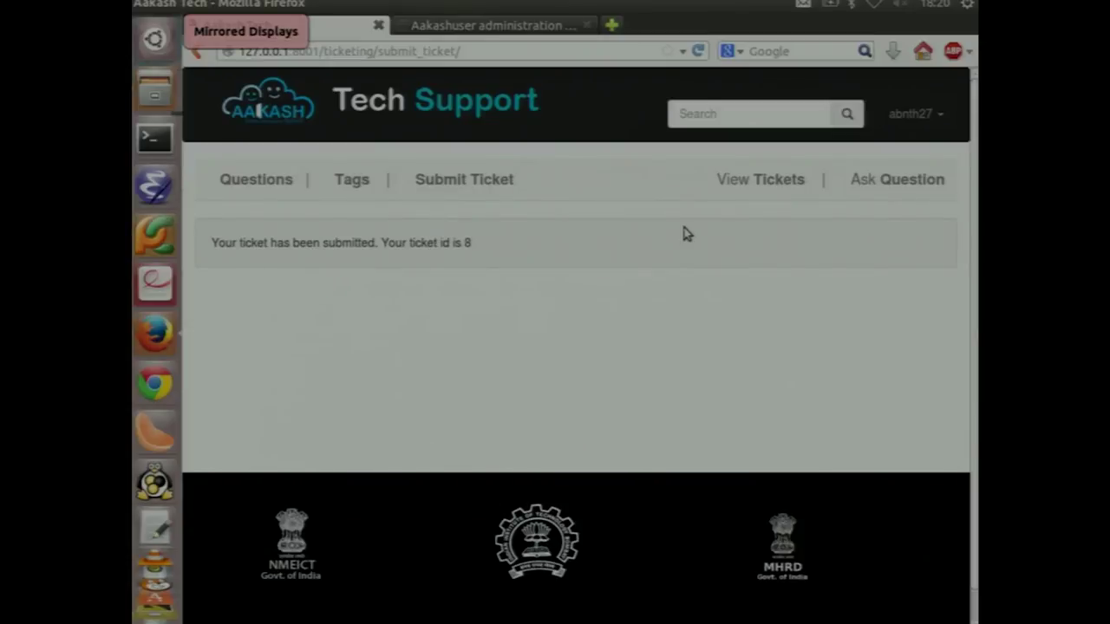
Scroll through the submitted tickets list, including tickets 4, 7 and 8, then log out
left_click(743, 184)
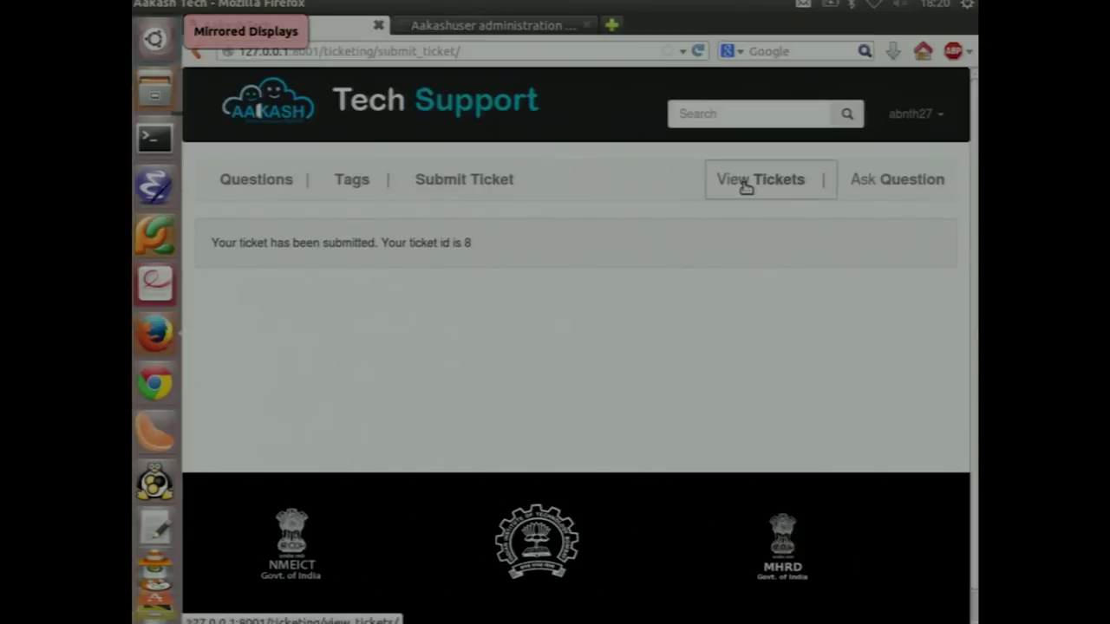
scroll(478, 389, "down", 5)
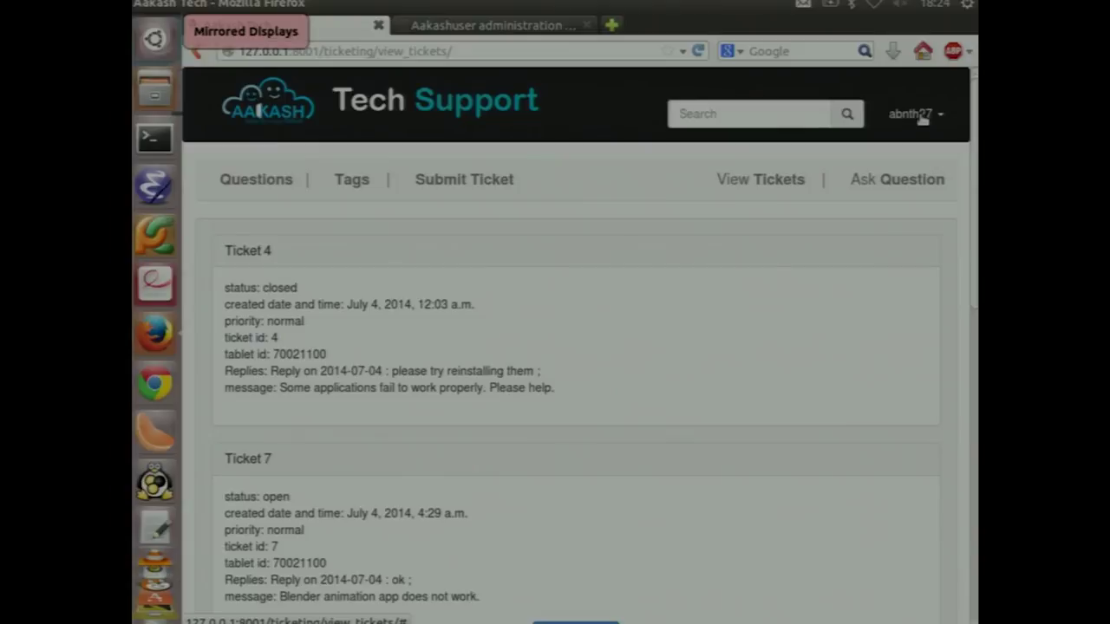
left_click(912, 117)
left_click(885, 234)
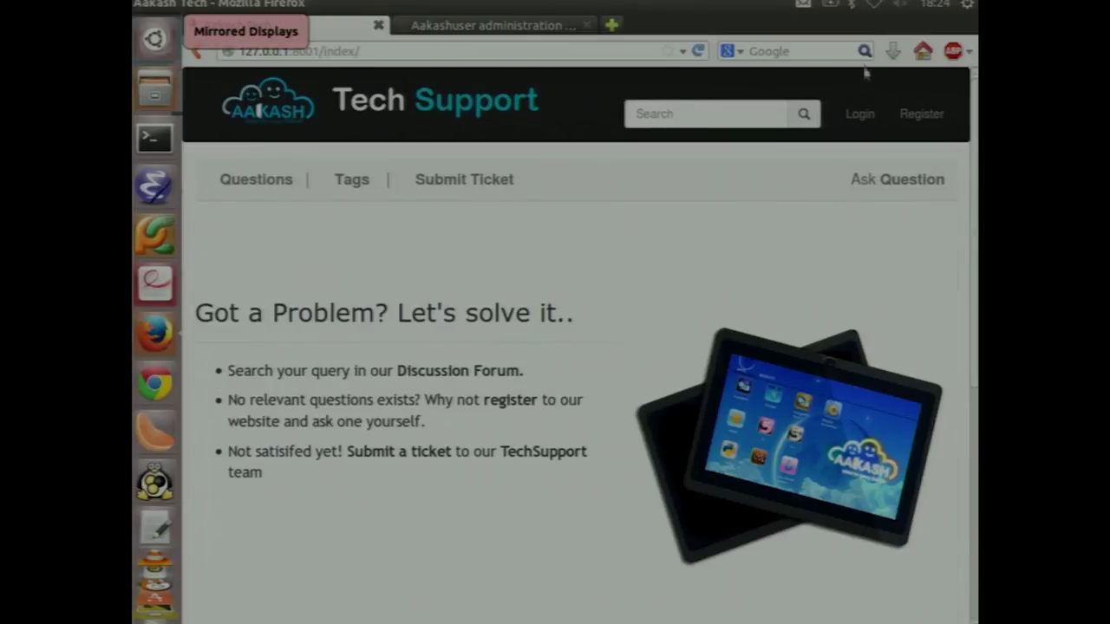
On the login page, enter the admin username and move to the password field
left_click(859, 117)
left_click(554, 320)
type("shubham")
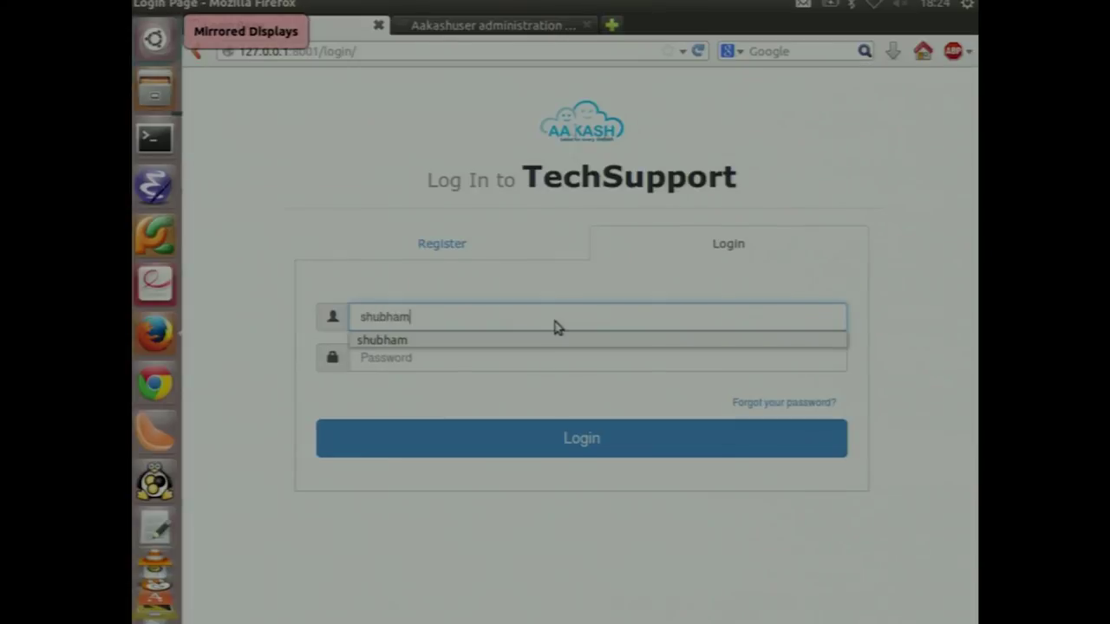
key("Tab")
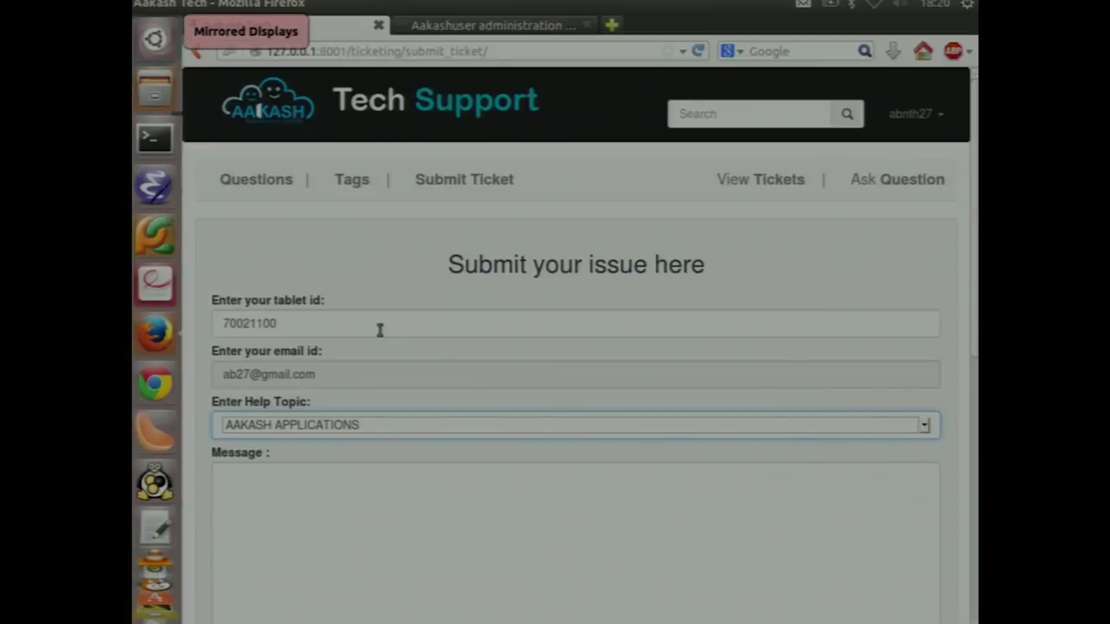